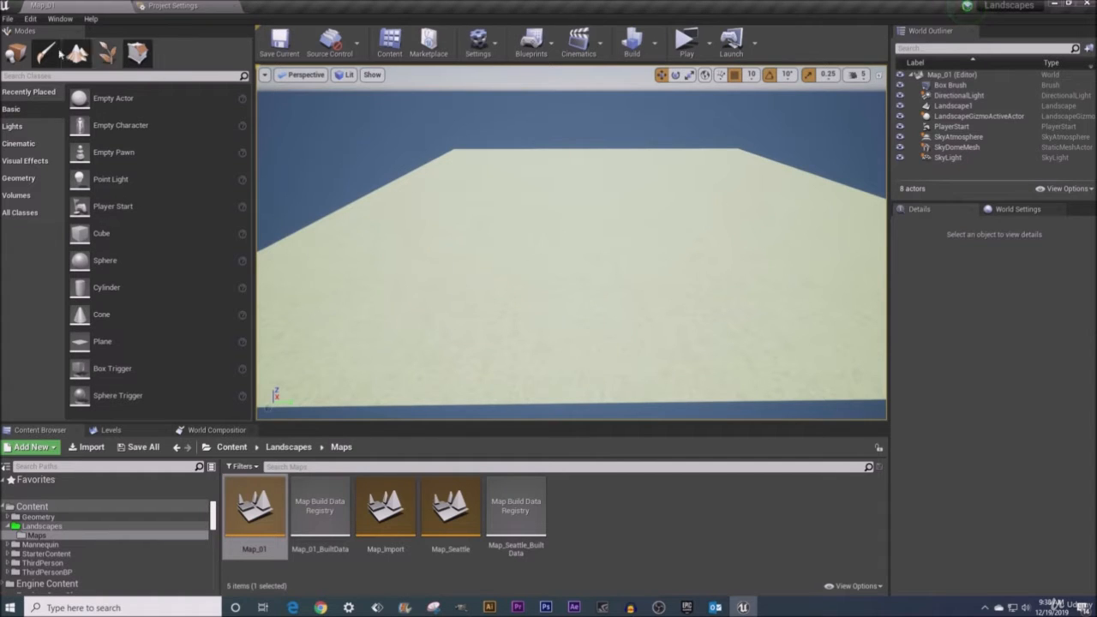
- Create a new level from the Default template
left_click(7, 19)
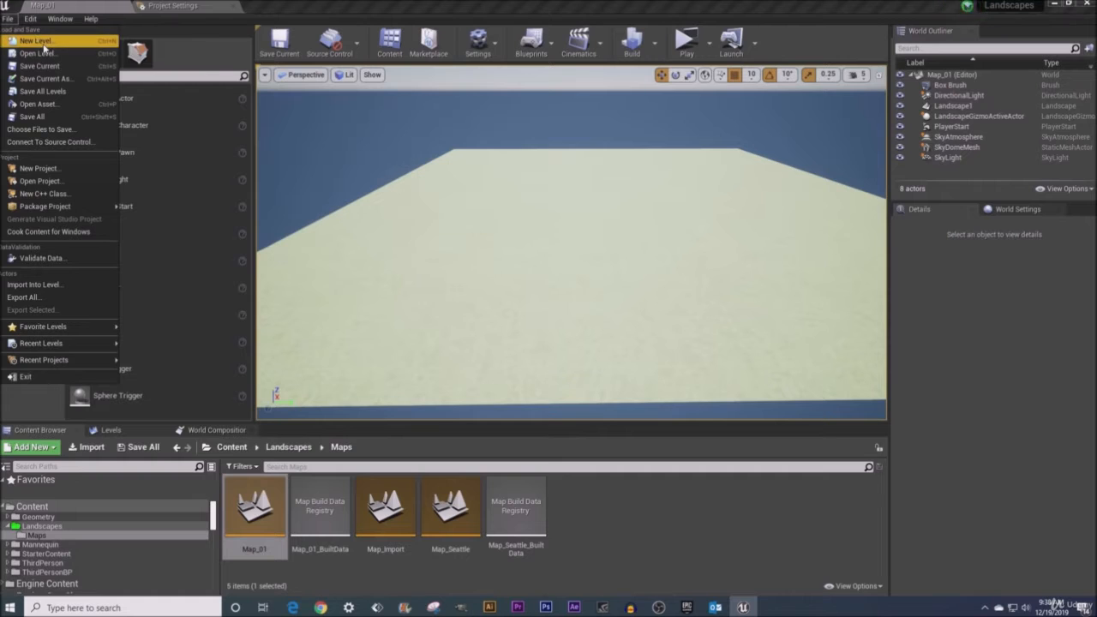
left_click(38, 42)
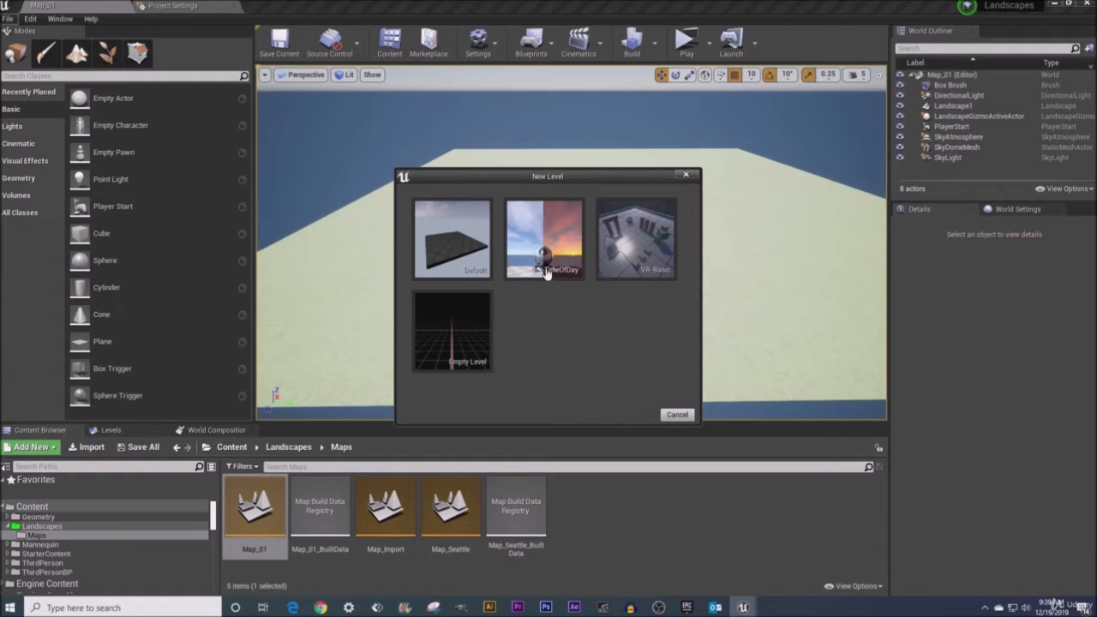
left_click(465, 244)
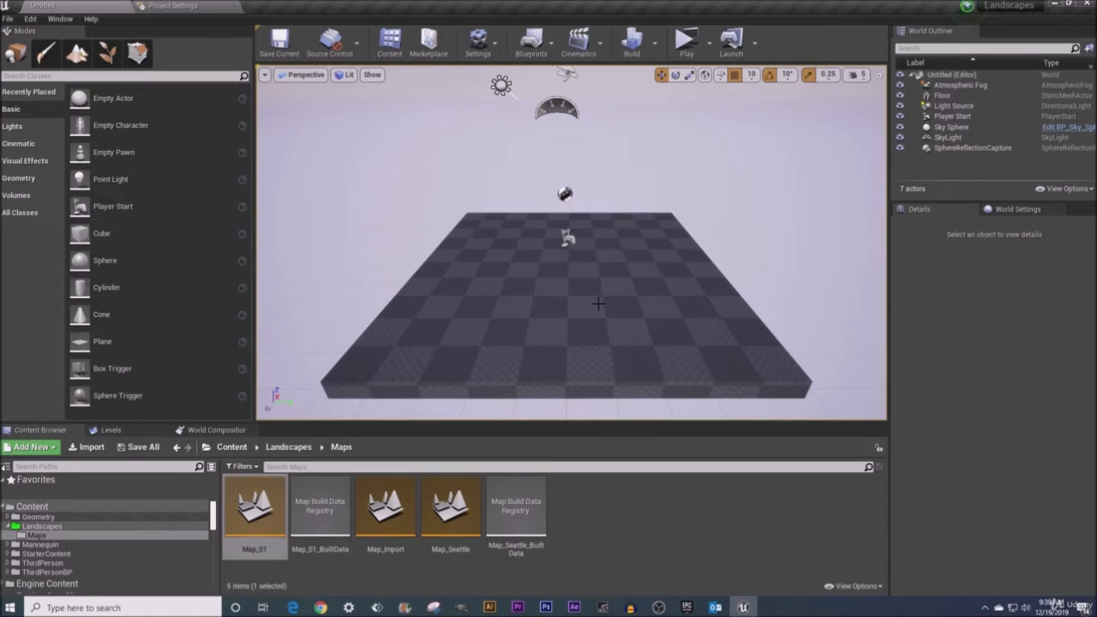
- Delete the floor mesh from the new level
left_click(558, 298)
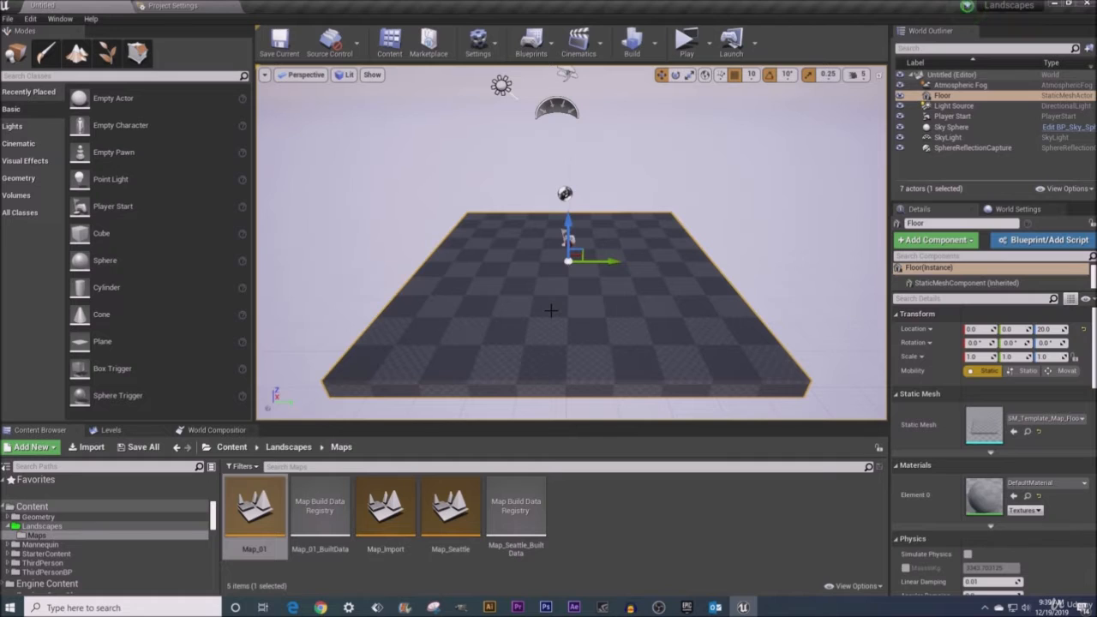
key("Delete")
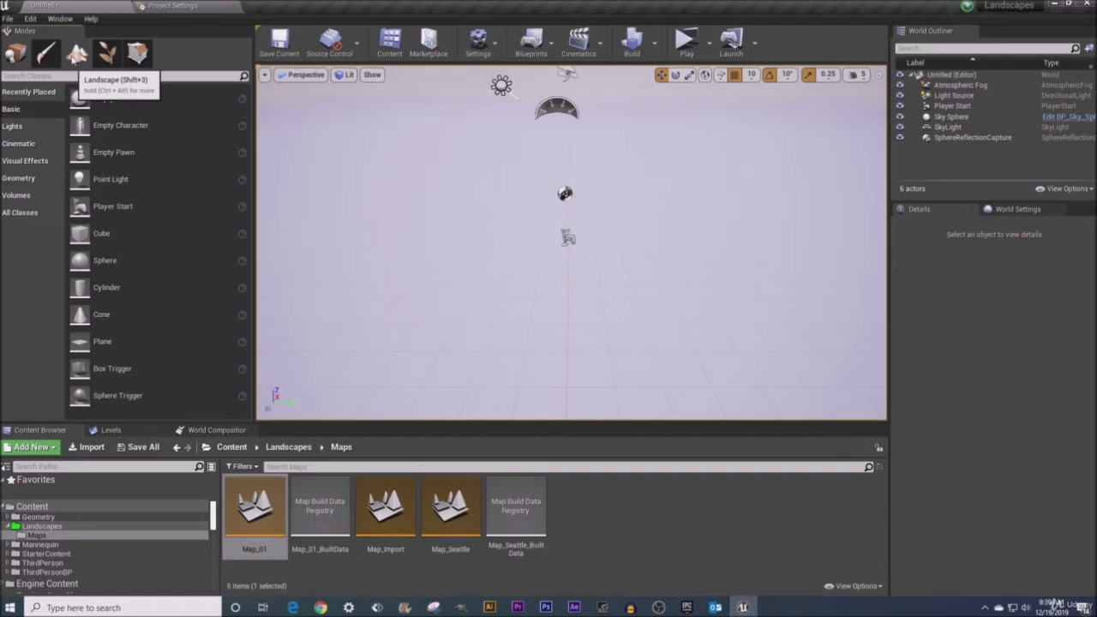
- Create a new landscape with the M_Gravel_Grass material and default settings
left_click(76, 55)
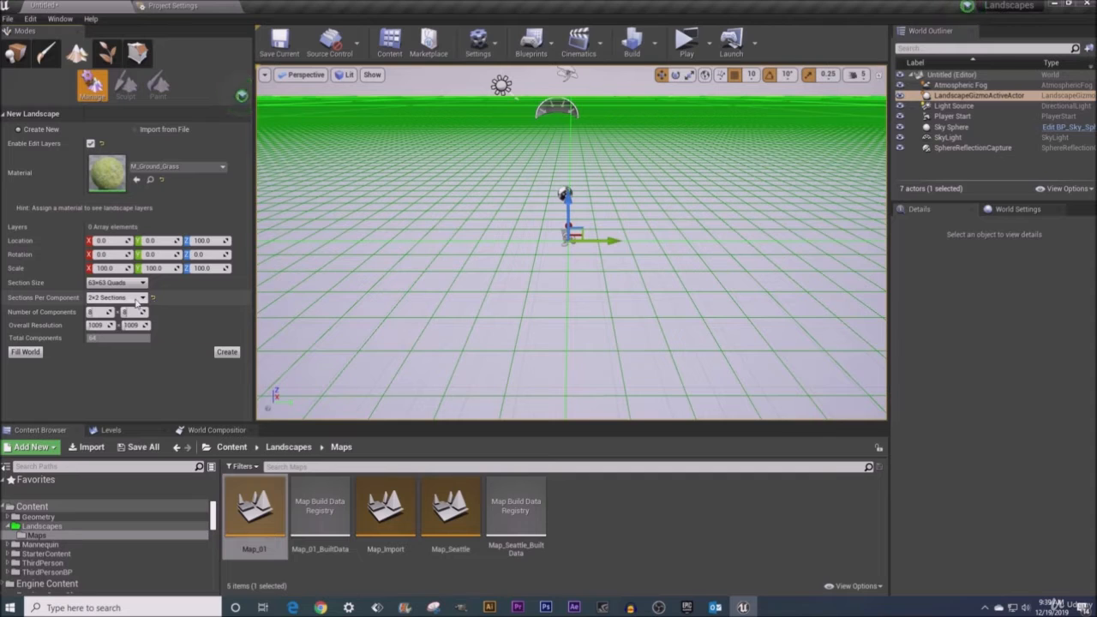
left_click(227, 352)
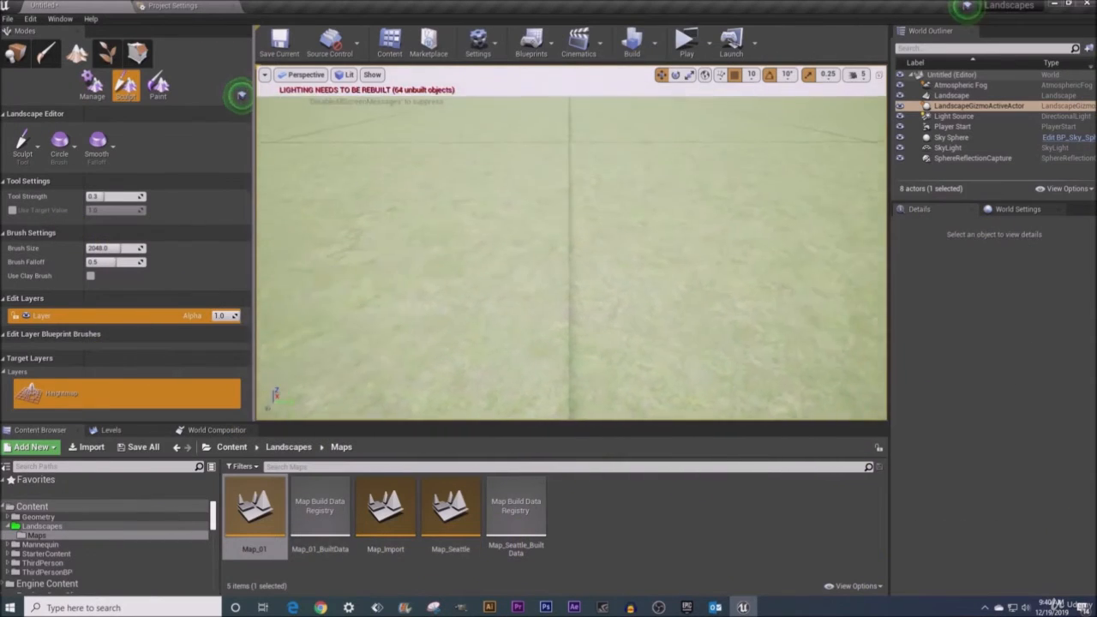
- Build lighting only for the level
key("e")
right_click_drag(552, 274, 551, 257)
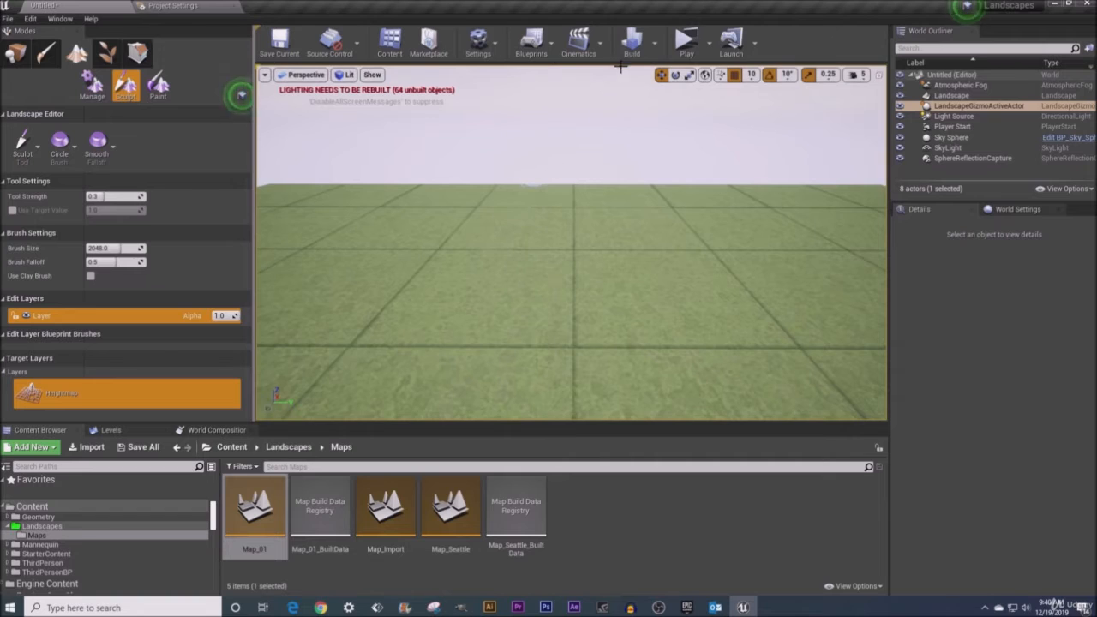
left_click(654, 49)
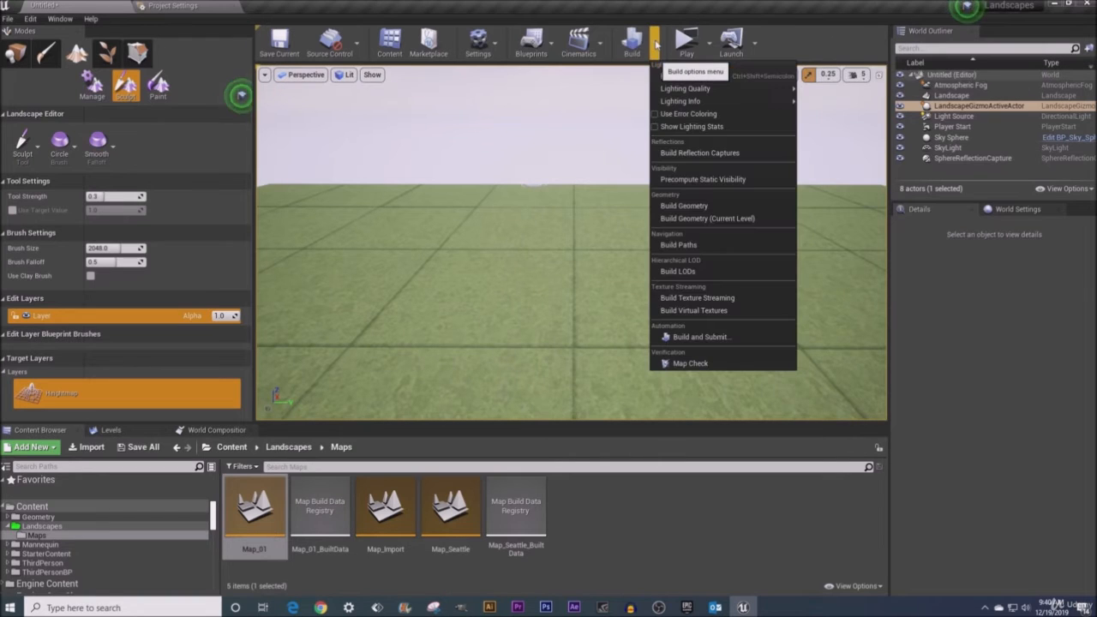
left_click(729, 77)
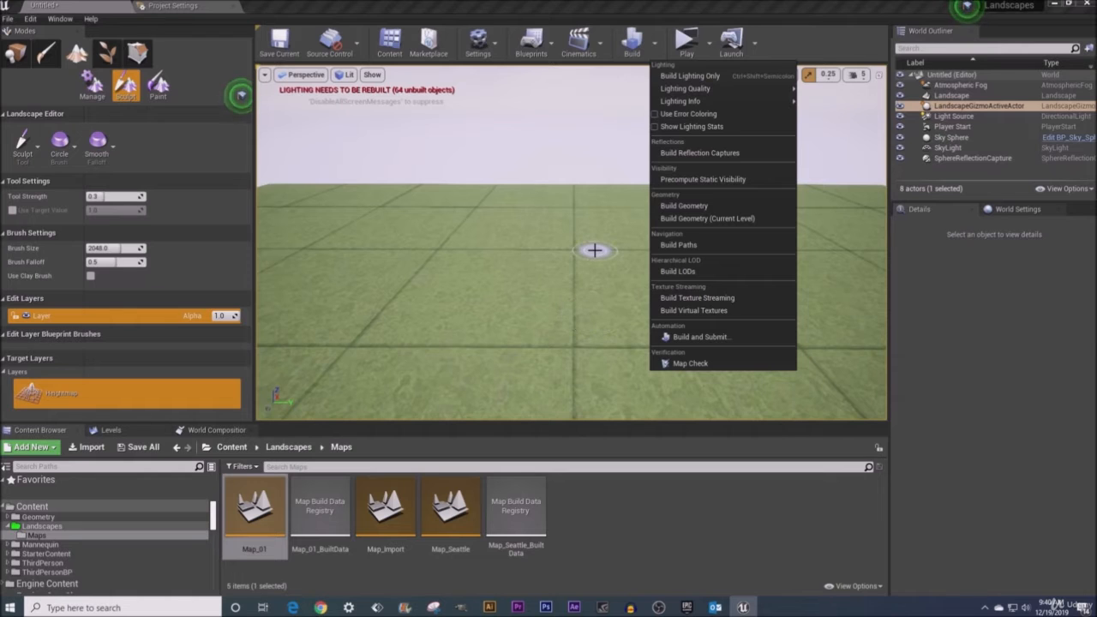
- Choose the Sculpt tool from the landscape sculpting tools
right_click_drag(595, 251, 595, 256)
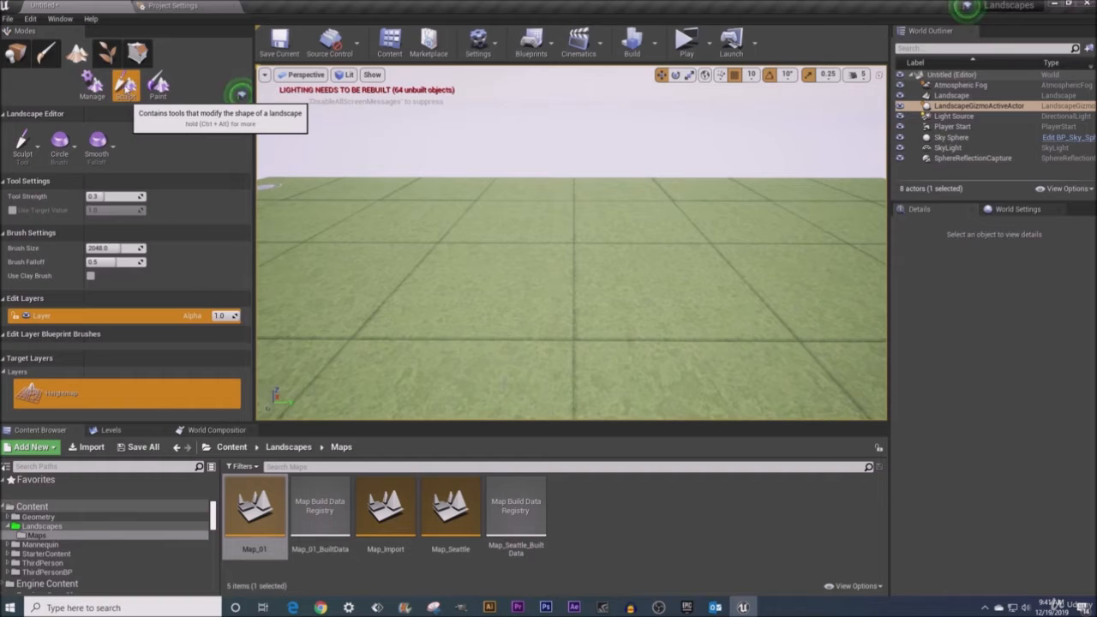
left_click(34, 147)
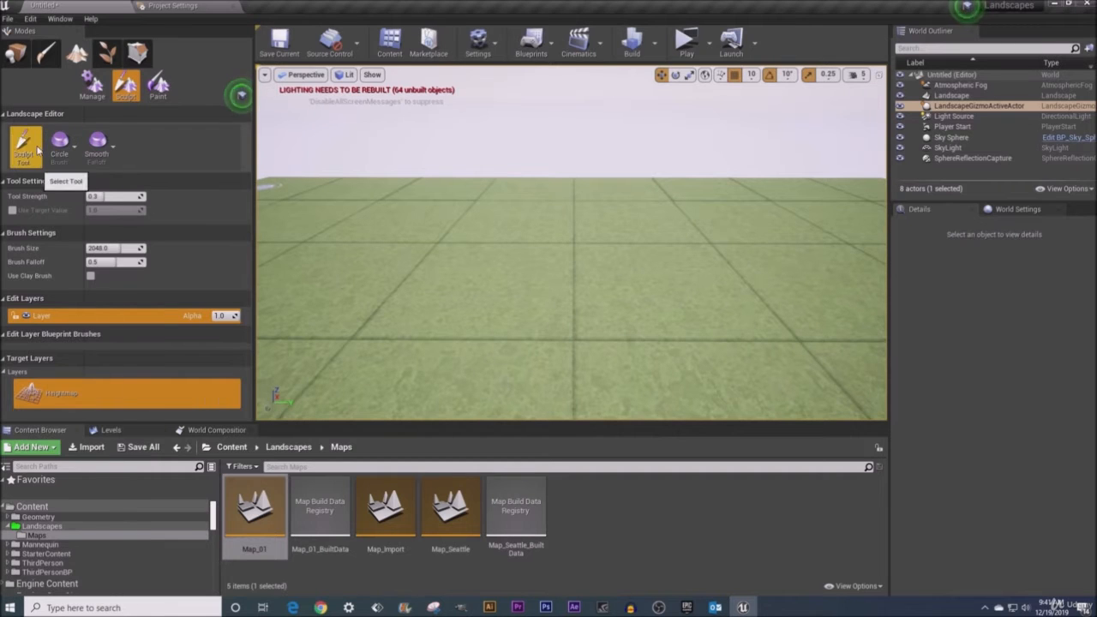
left_click(37, 150)
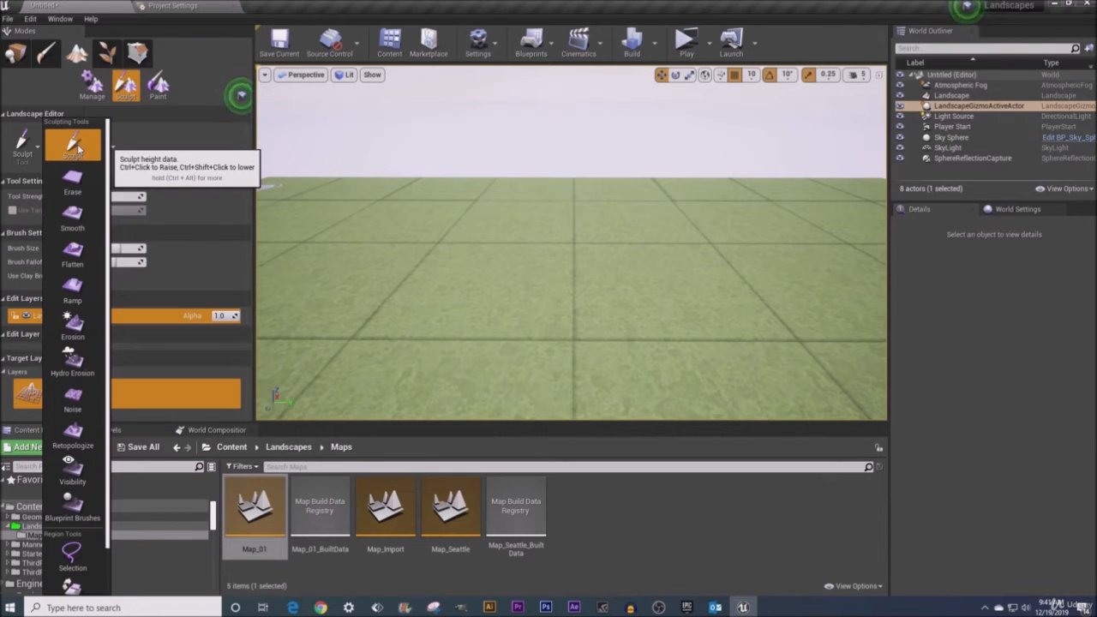
left_click(76, 147)
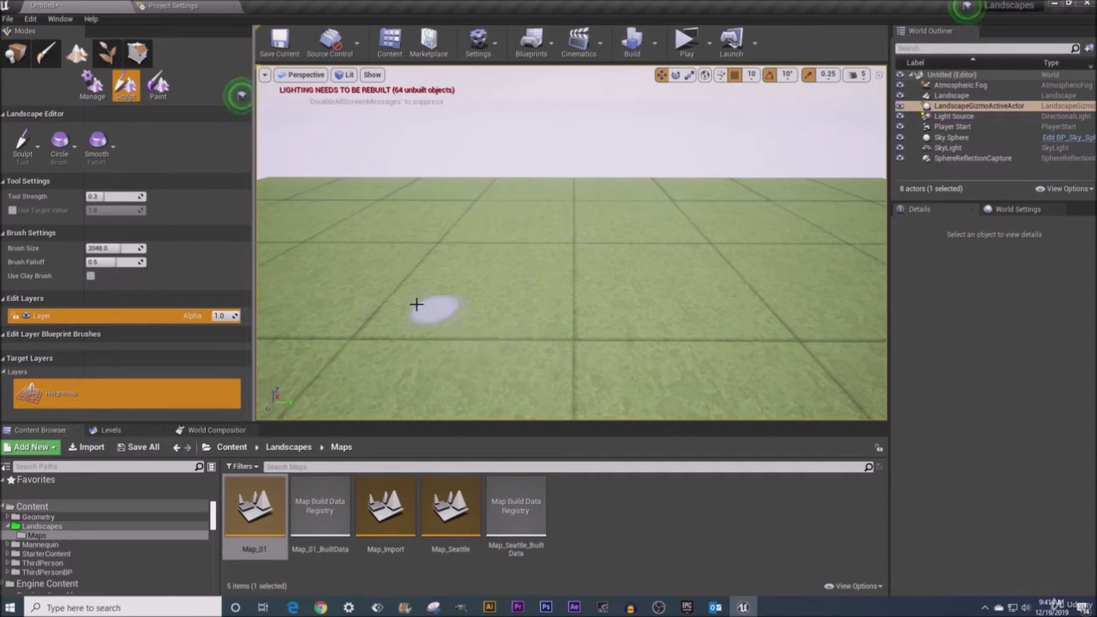
- Set the brush size to about 2239 and raise a hilly mountain in the middle of the landscape
mouse_move(127, 248)
left_mouse_down()
mouse_move(102, 247)
mouse_move(122, 248)
left_mouse_up()
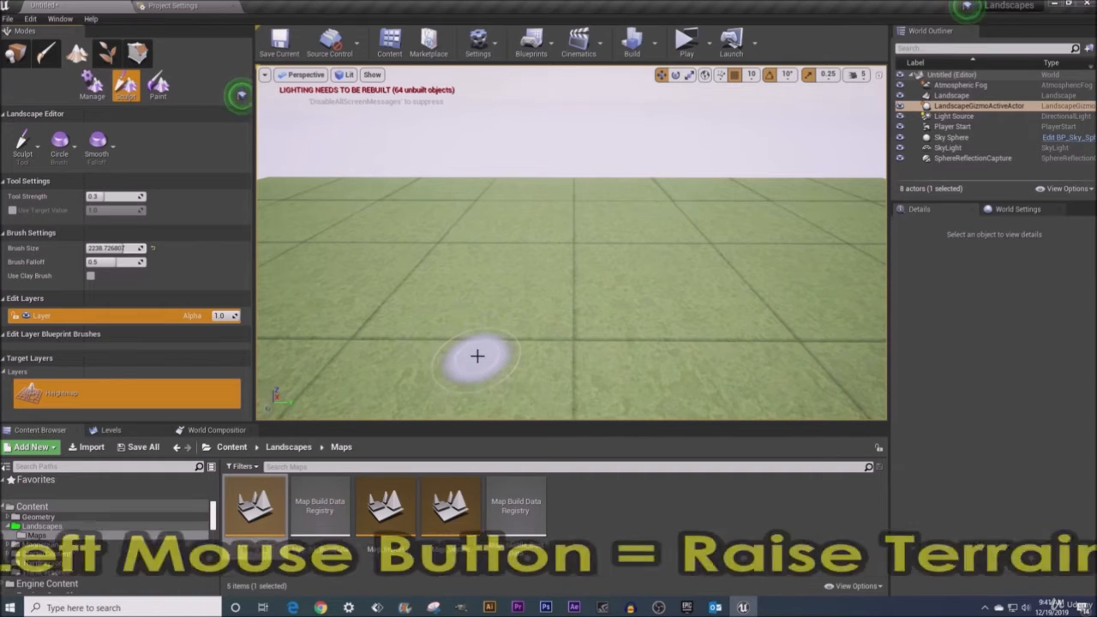
mouse_move(477, 355)
left_mouse_down()
mouse_move(448, 333)
mouse_move(457, 309)
mouse_move(534, 326)
mouse_move(580, 309)
mouse_move(534, 294)
mouse_move(526, 327)
mouse_move(615, 349)
mouse_move(618, 306)
left_mouse_up()
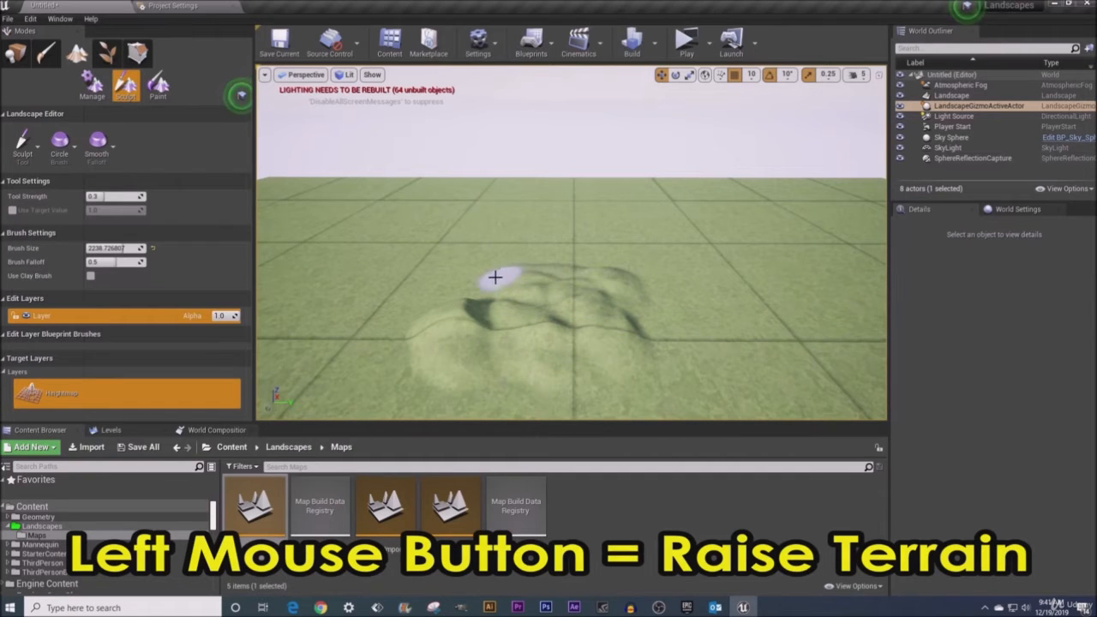
mouse_move(521, 289)
left_mouse_down()
mouse_move(631, 303)
mouse_move(568, 309)
mouse_move(521, 340)
mouse_move(403, 345)
mouse_move(629, 311)
mouse_move(521, 303)
left_mouse_up()
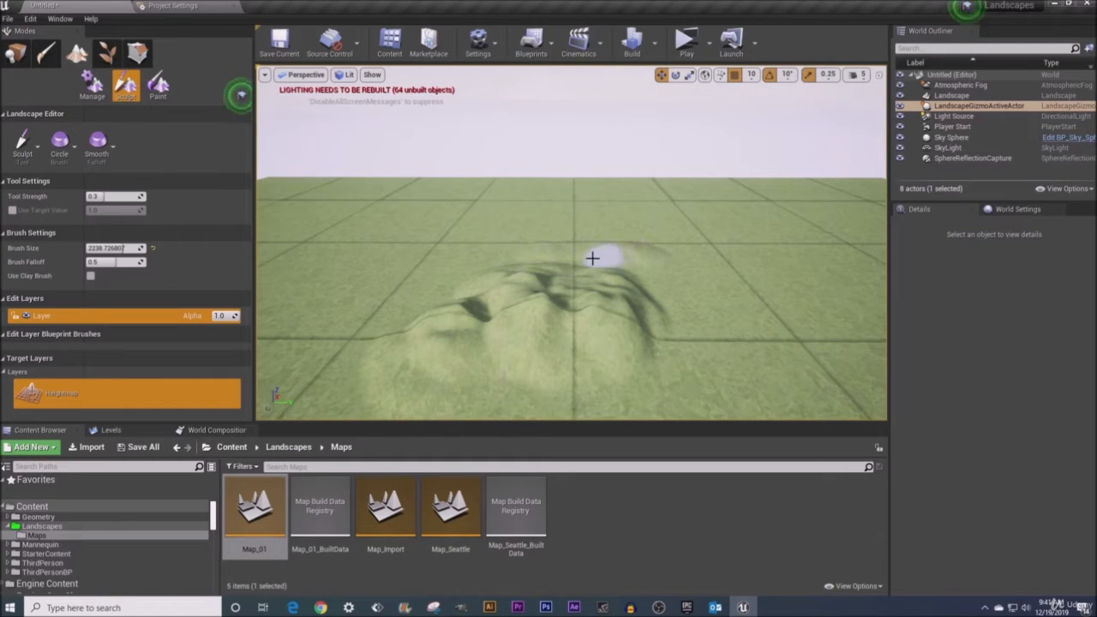
mouse_move(642, 257)
left_mouse_down()
mouse_move(573, 269)
mouse_move(556, 306)
mouse_move(571, 268)
mouse_move(649, 262)
mouse_move(768, 311)
mouse_move(615, 263)
mouse_move(530, 314)
left_mouse_up()
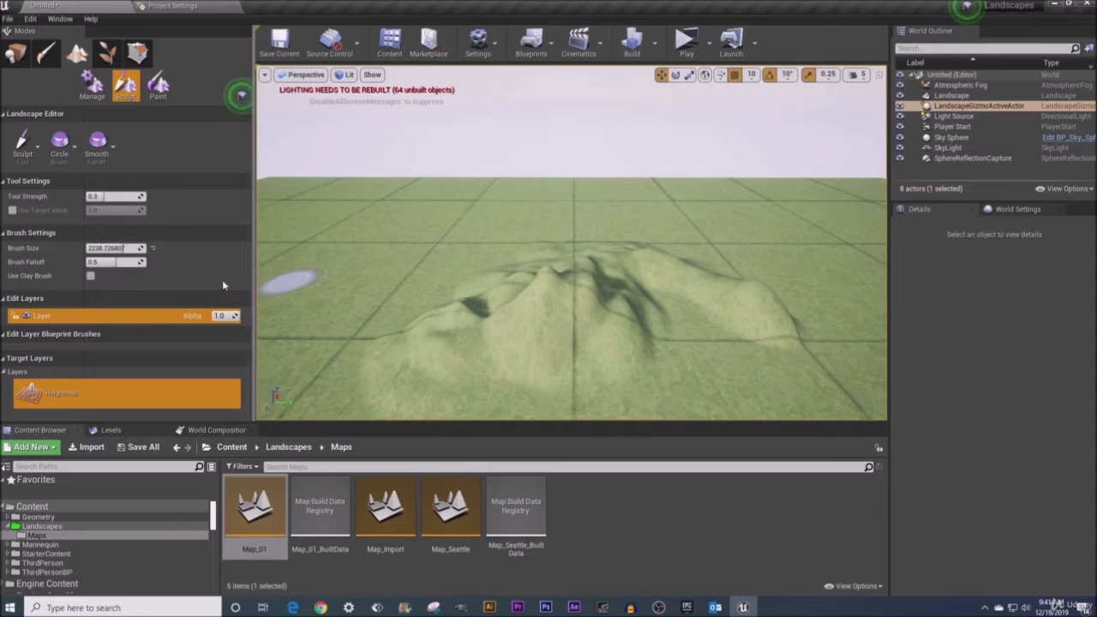
- Increase the brush size to about 5162 and raise the terrain further around the mountain
left_click_drag(114, 247, 158, 247)
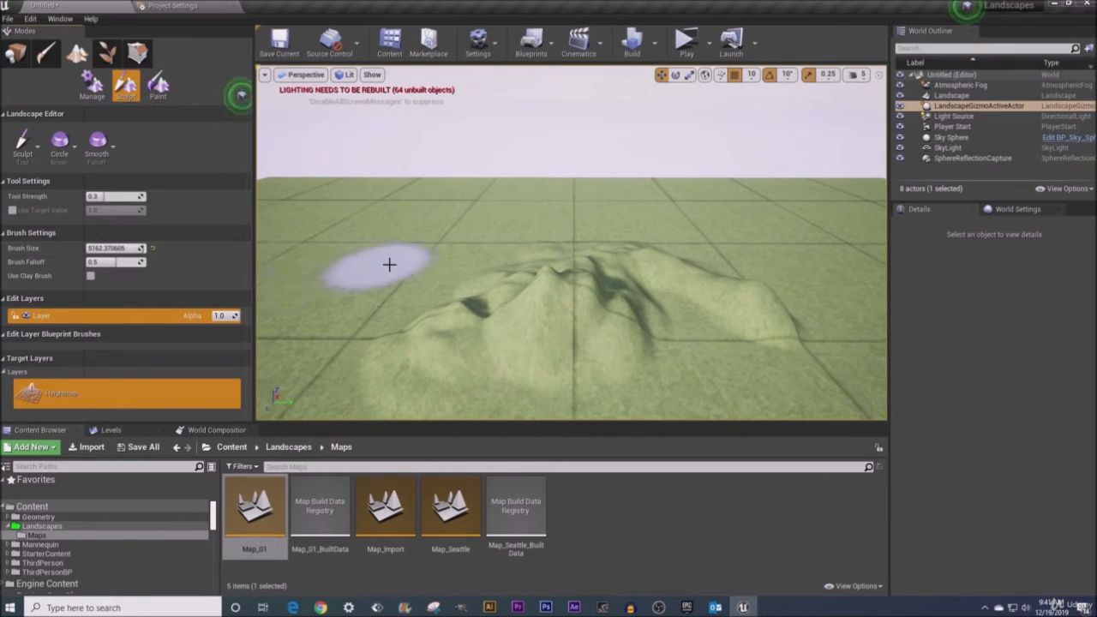
mouse_move(391, 347)
left_mouse_down()
mouse_move(487, 242)
mouse_move(708, 239)
mouse_move(746, 269)
mouse_move(688, 289)
mouse_move(677, 321)
left_mouse_up()
right_click_drag(677, 321, 635, 292)
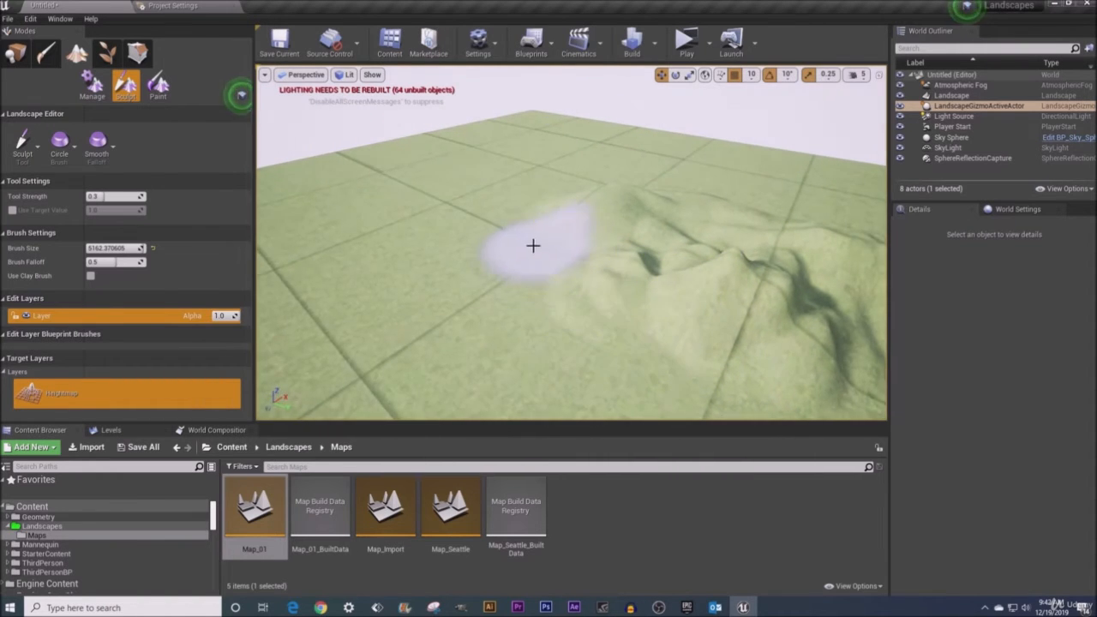
- Lower the terrain to dig a large depression beside the mountain
mouse_move(485, 216)
right_mouse_down()
mouse_move(445, 195)
mouse_move(448, 177)
right_mouse_up()
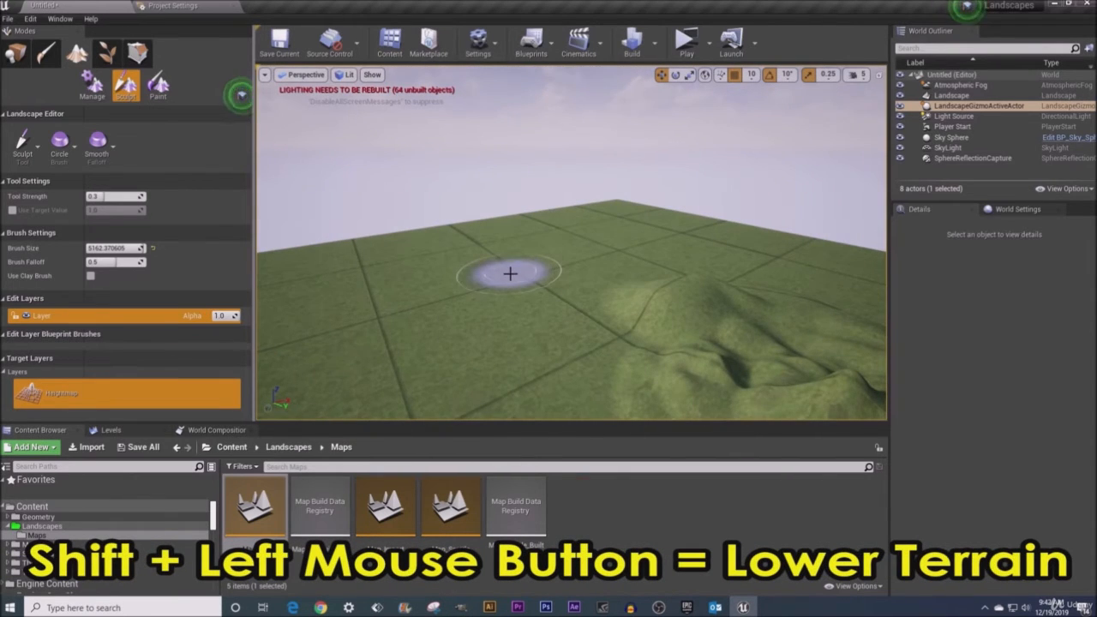
mouse_move(509, 273)
left_mouse_down("shift")
mouse_move(492, 345)
mouse_move(430, 390)
mouse_move(536, 269)
mouse_move(474, 395)
left_mouse_up("shift")
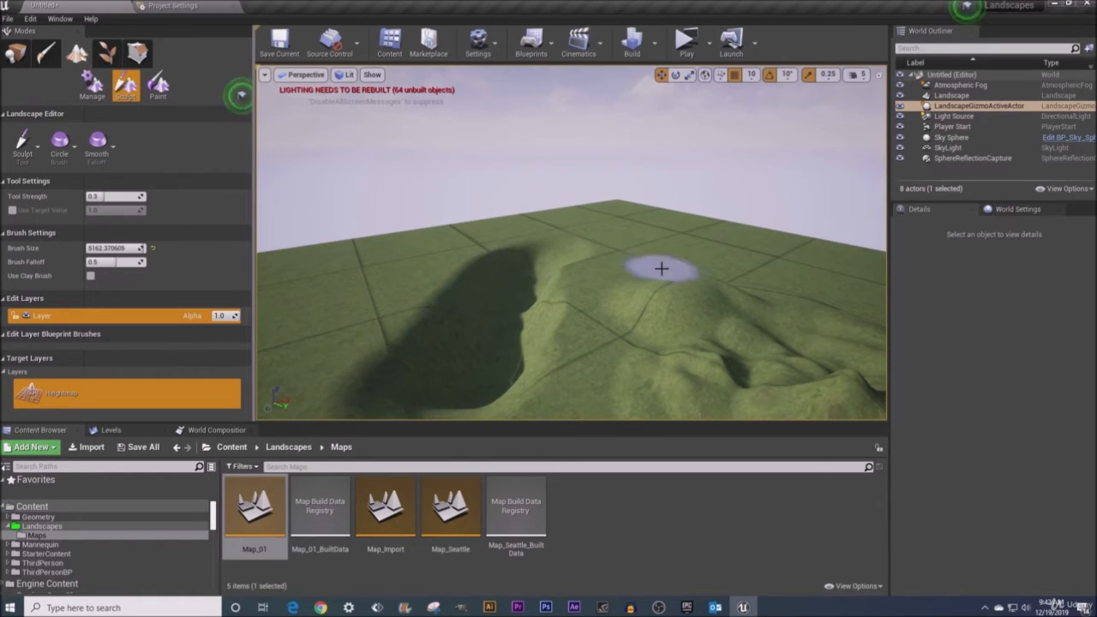
mouse_move(565, 248)
right_mouse_down()
mouse_move(567, 282)
mouse_move(616, 337)
mouse_move(633, 338)
right_mouse_up()
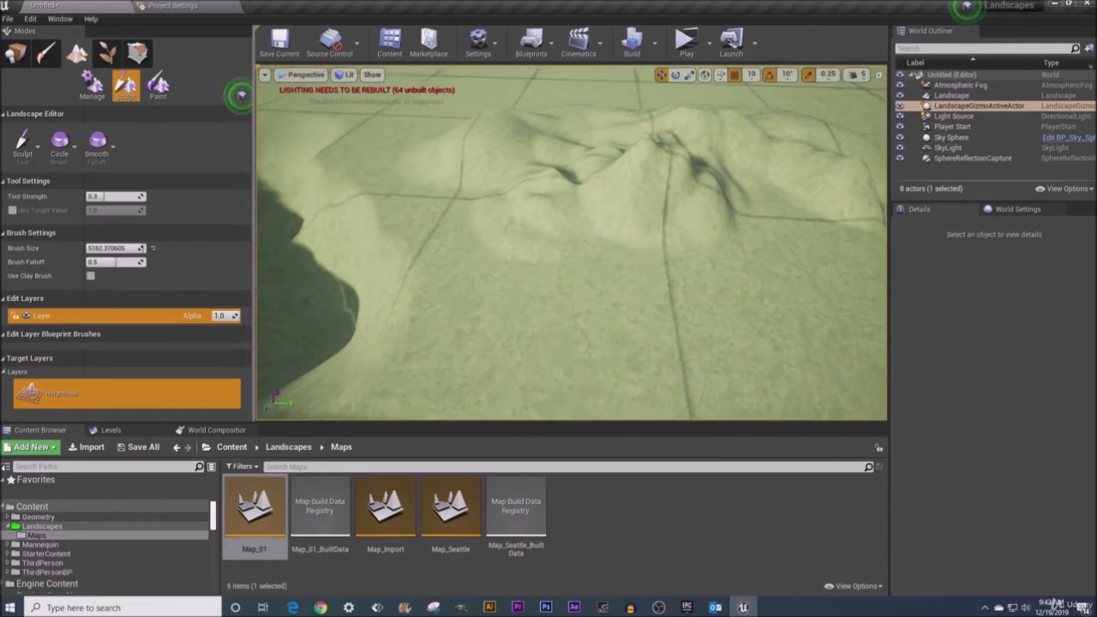
right_click_drag(633, 240, 588, 254)
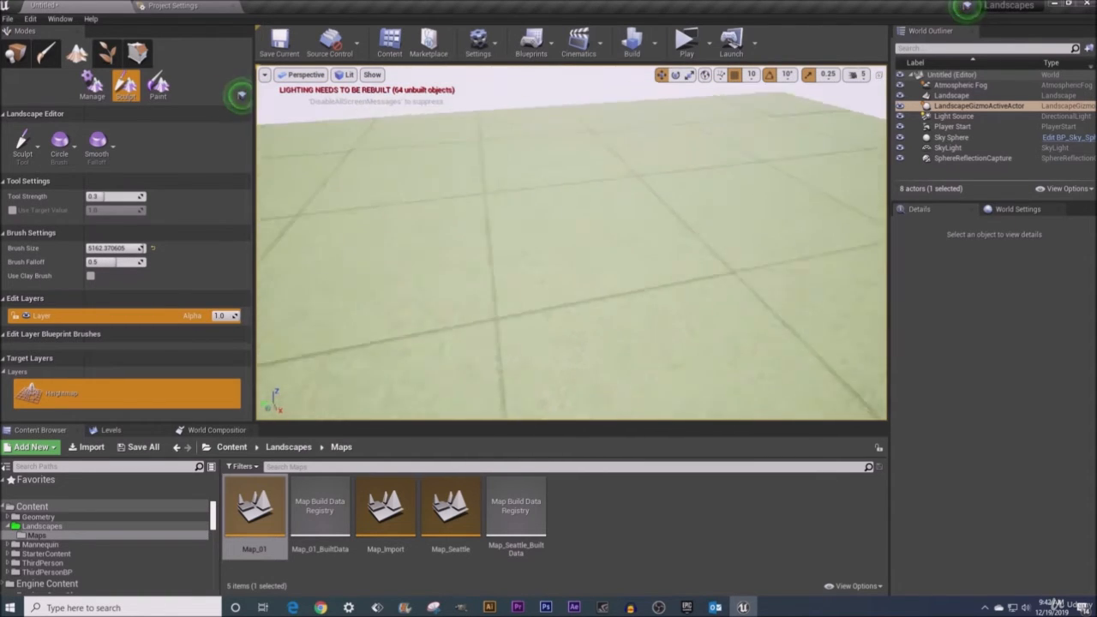
- Reset the brush size to 2048 and raise a small mound on flat ground
mouse_move(572, 242)
right_mouse_down()
mouse_move(541, 236)
mouse_move(524, 216)
right_mouse_up()
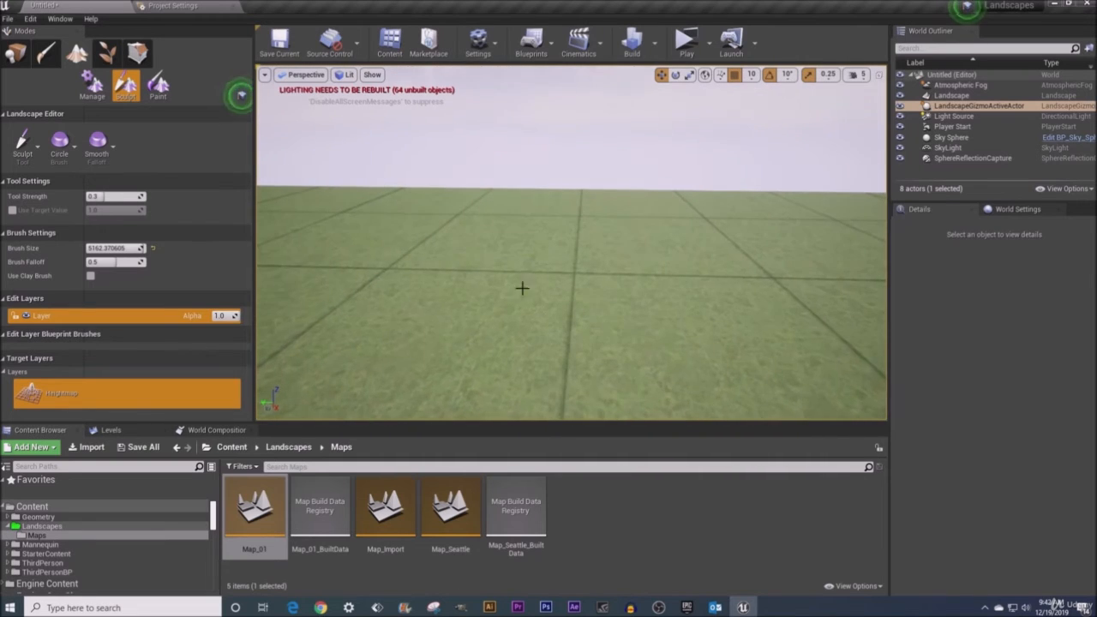
left_click(154, 249)
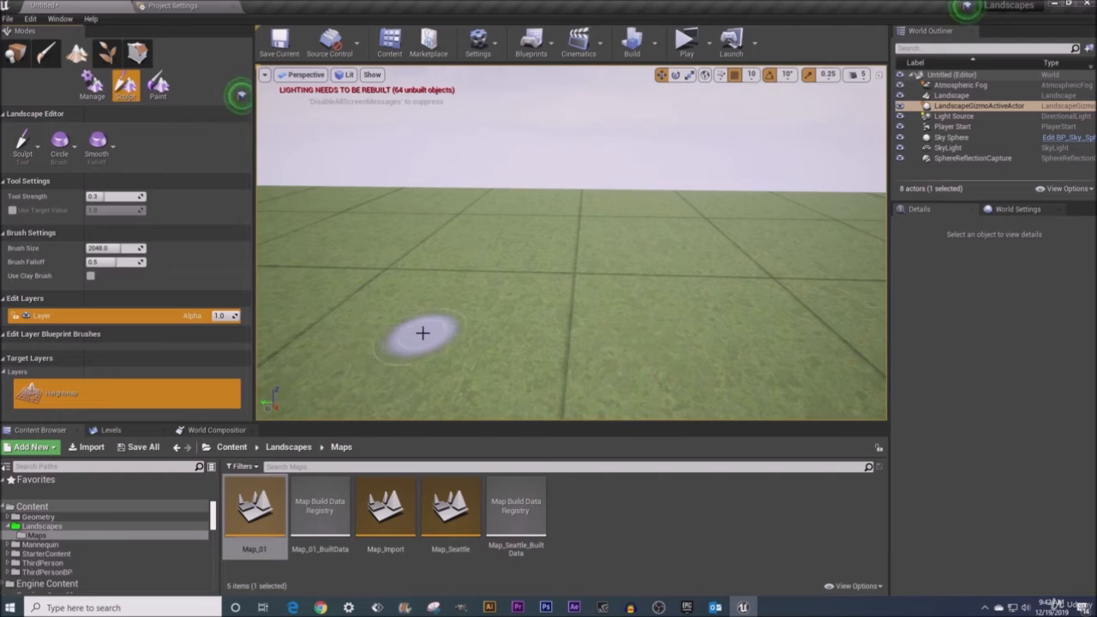
left_click_drag(430, 338, 430, 333)
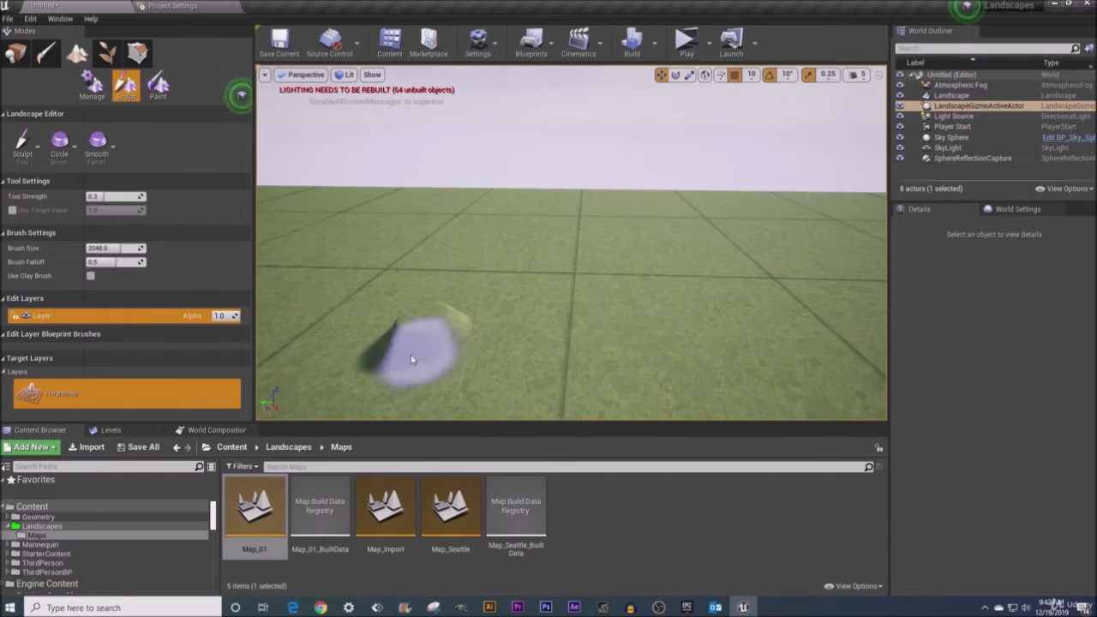
mouse_move(428, 320)
right_mouse_down()
mouse_move(462, 356)
mouse_move(477, 294)
right_mouse_up()
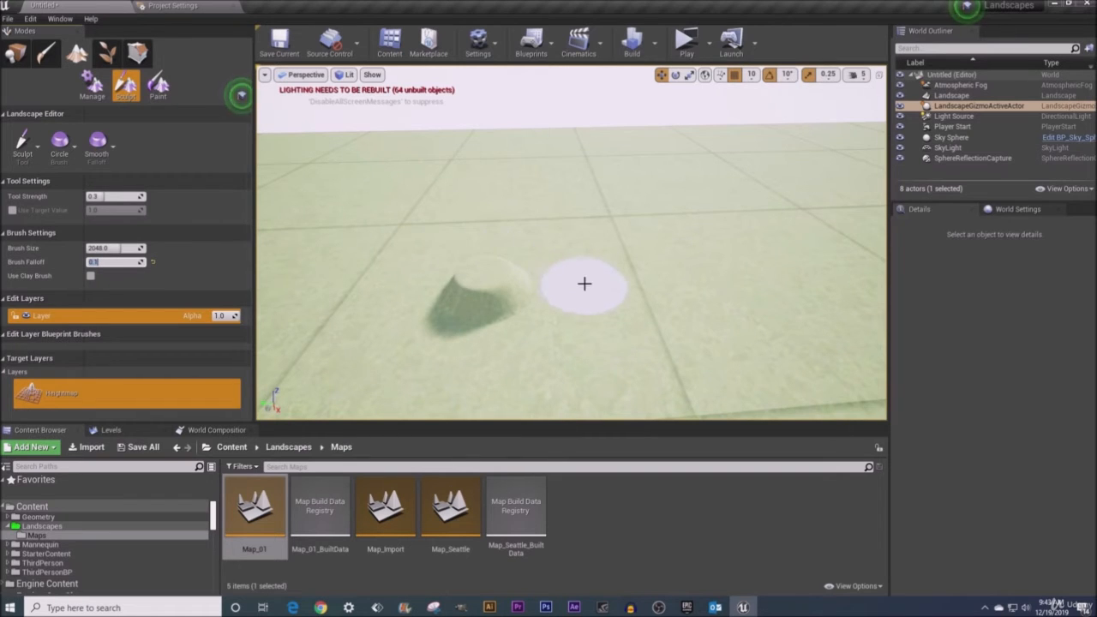
- Set the brush falloff to 0.1 and raise a second, sharp-edged mound beside the first
mouse_move(596, 284)
right_mouse_down()
mouse_move(579, 306)
mouse_move(572, 271)
right_mouse_up()
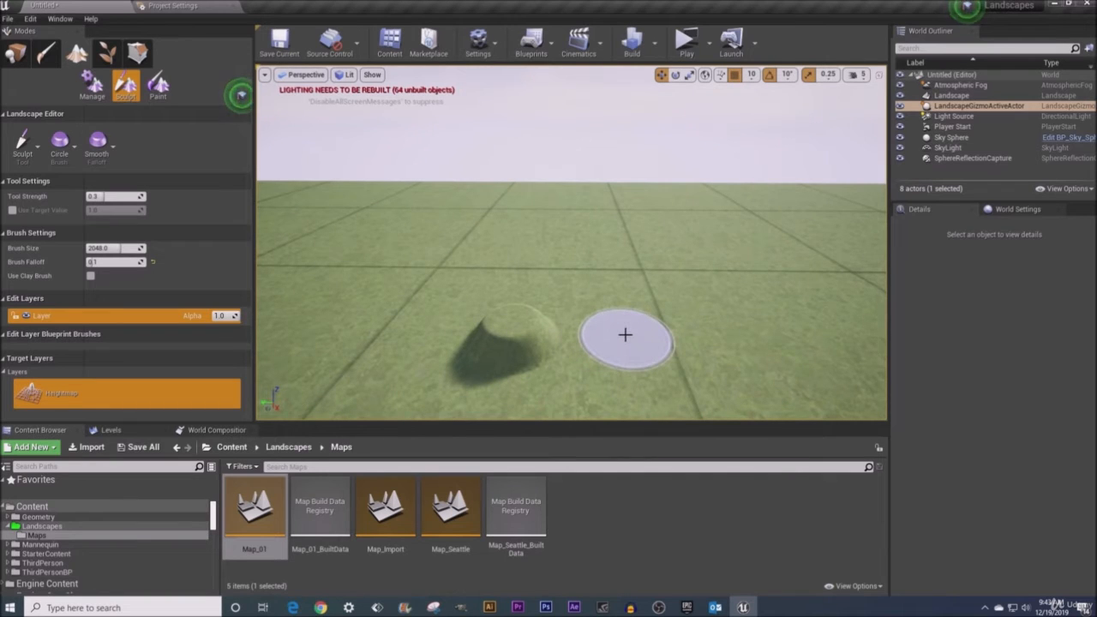
left_click_drag(627, 340, 626, 326)
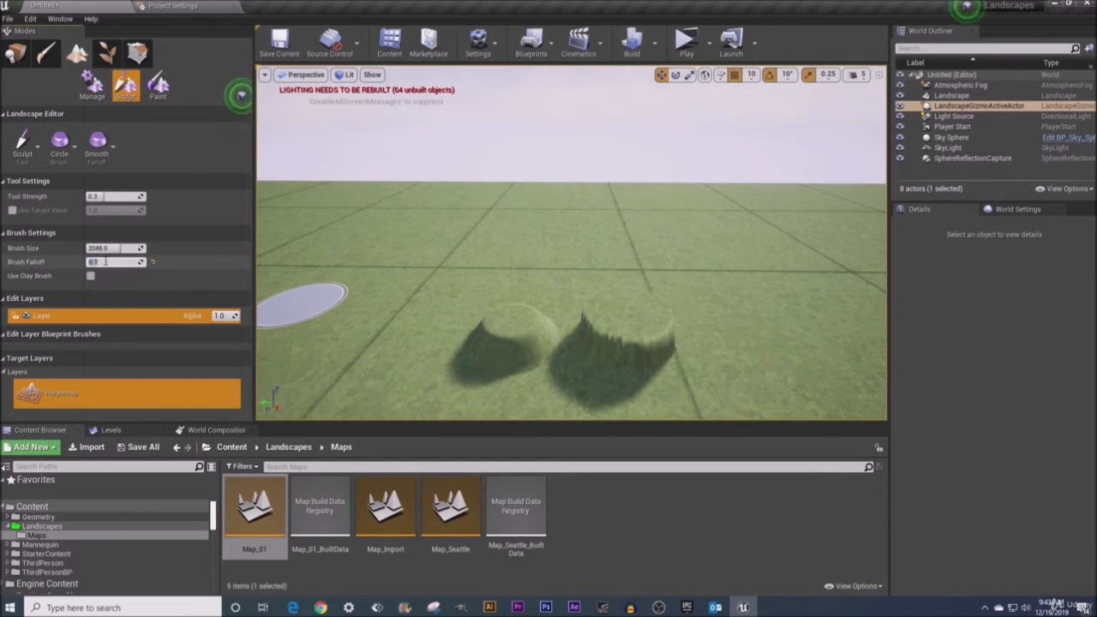
- Set the brush falloff to 1.0 and raise a third, soft-edged mound next to the others
key("Return")
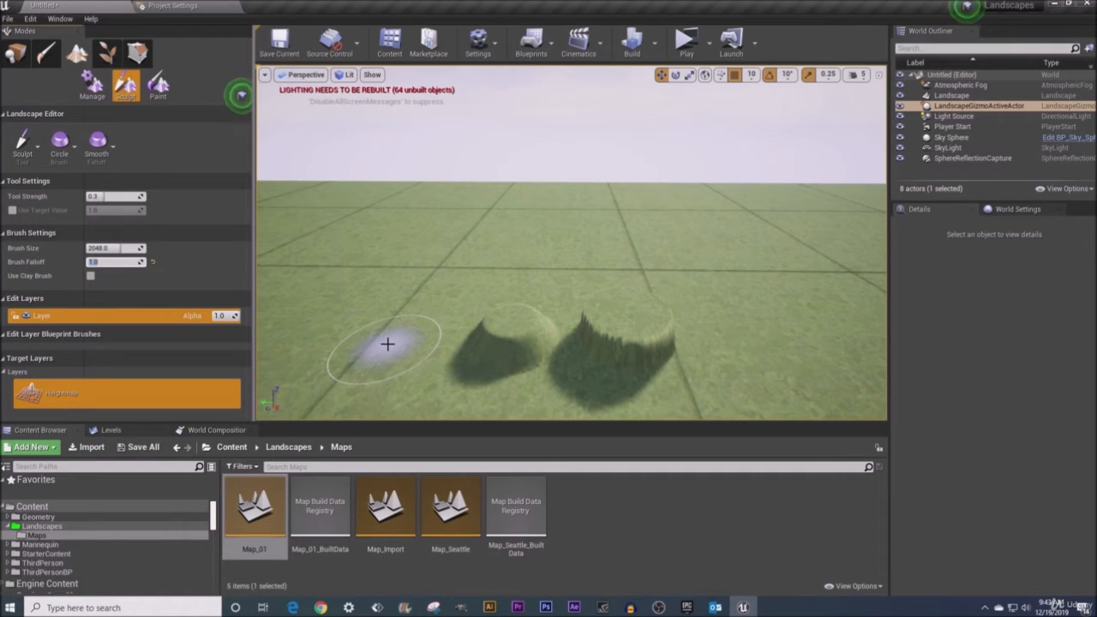
left_click_drag(387, 344, 387, 344)
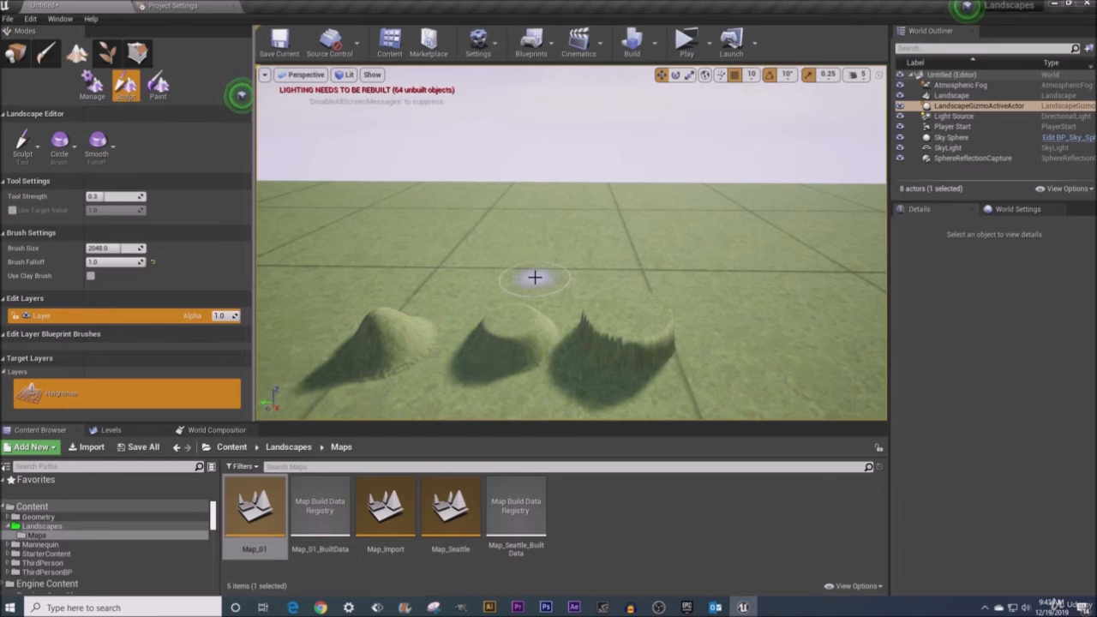
mouse_move(571, 257)
right_mouse_down()
mouse_move(571, 343)
mouse_move(557, 351)
mouse_move(608, 347)
mouse_move(524, 340)
right_mouse_up()
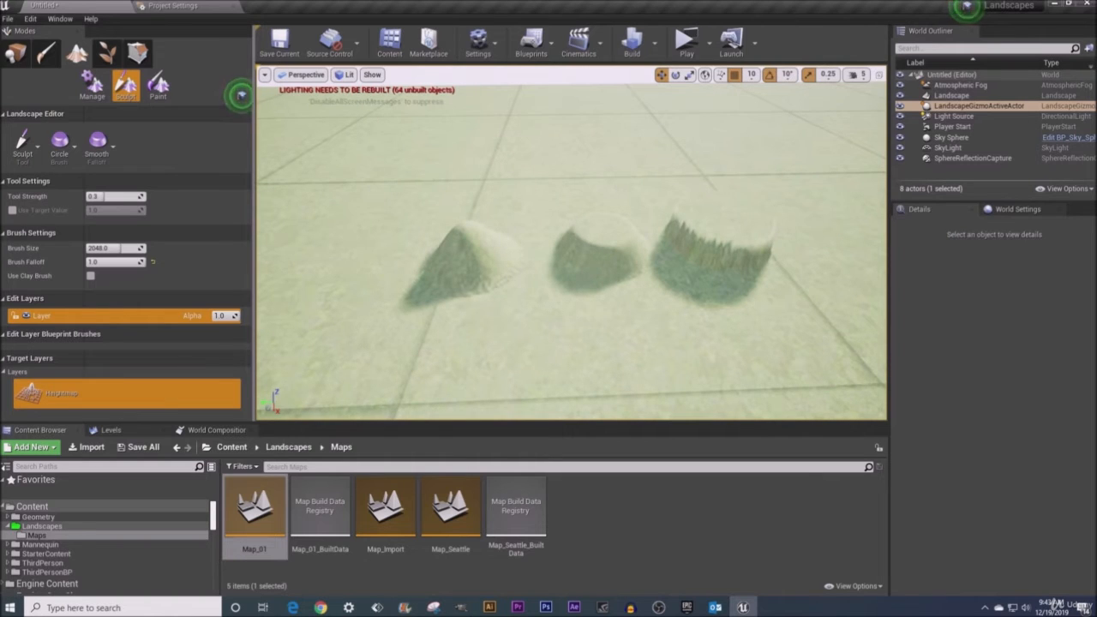
- Reset the brush falloff to 0.5 and set the tool strength to 1.0
left_click(154, 263)
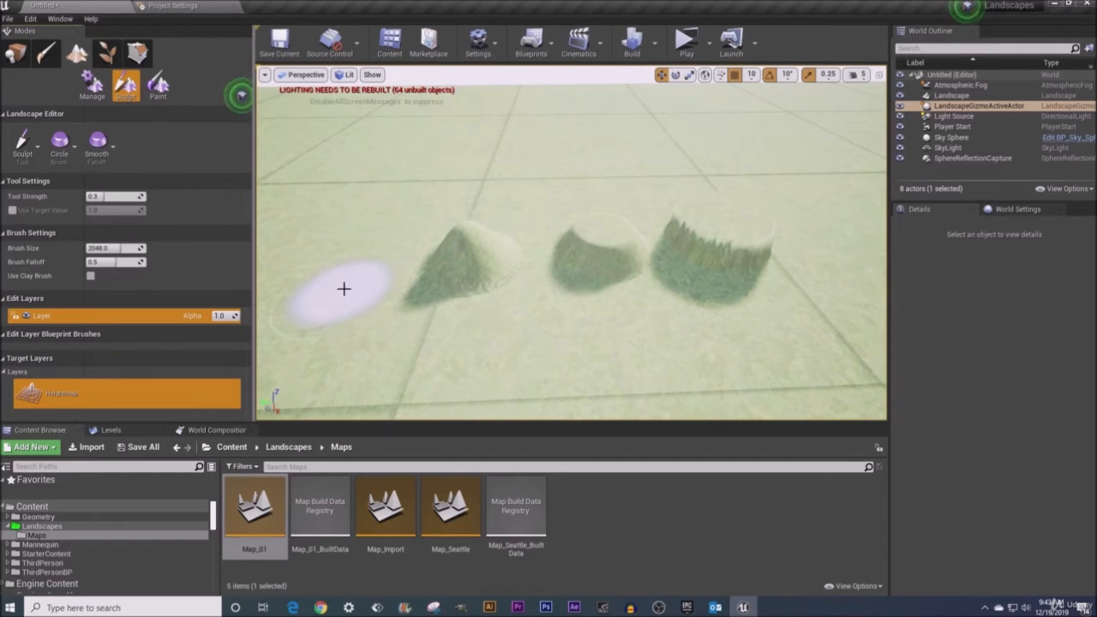
mouse_move(349, 293)
right_mouse_down()
mouse_move(346, 270)
mouse_move(325, 270)
right_mouse_up()
key("a")
right_click_drag(418, 280, 417, 257)
left_click_drag(105, 198, 147, 198)
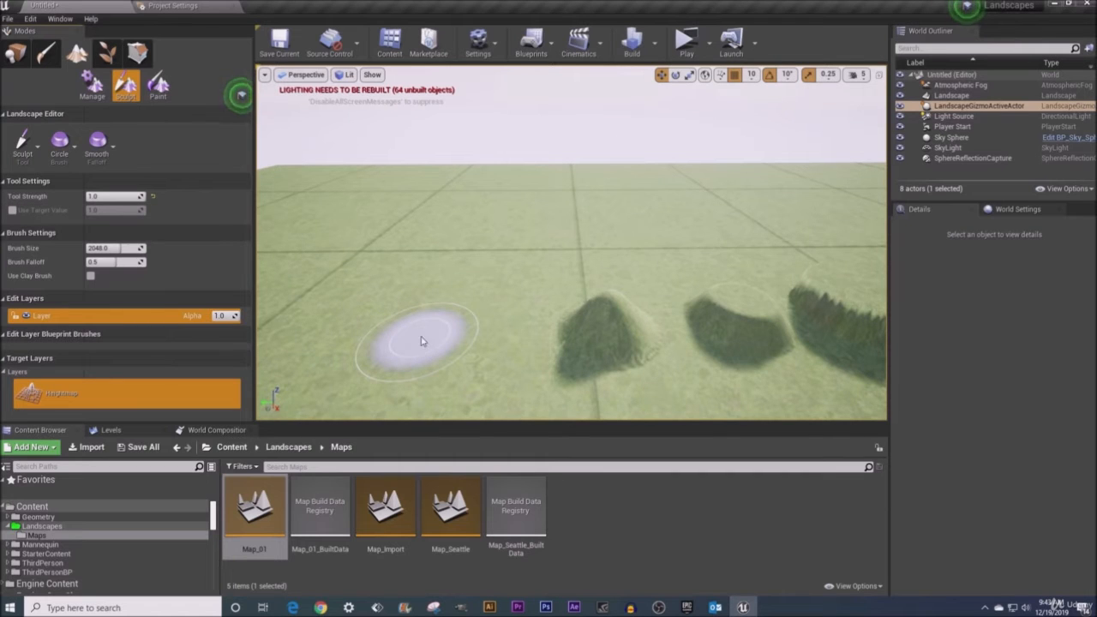
- Raise a tall mound at tool strength 1.0, then undo, redo and undo that stroke
left_click_drag(421, 341, 420, 340)
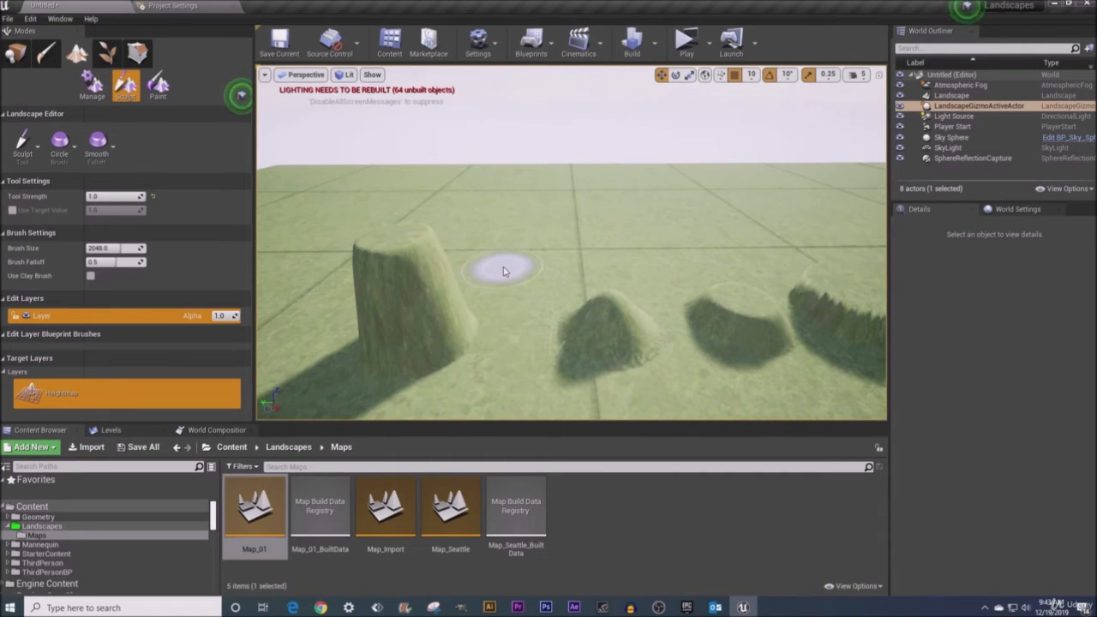
key("ctrl+z")
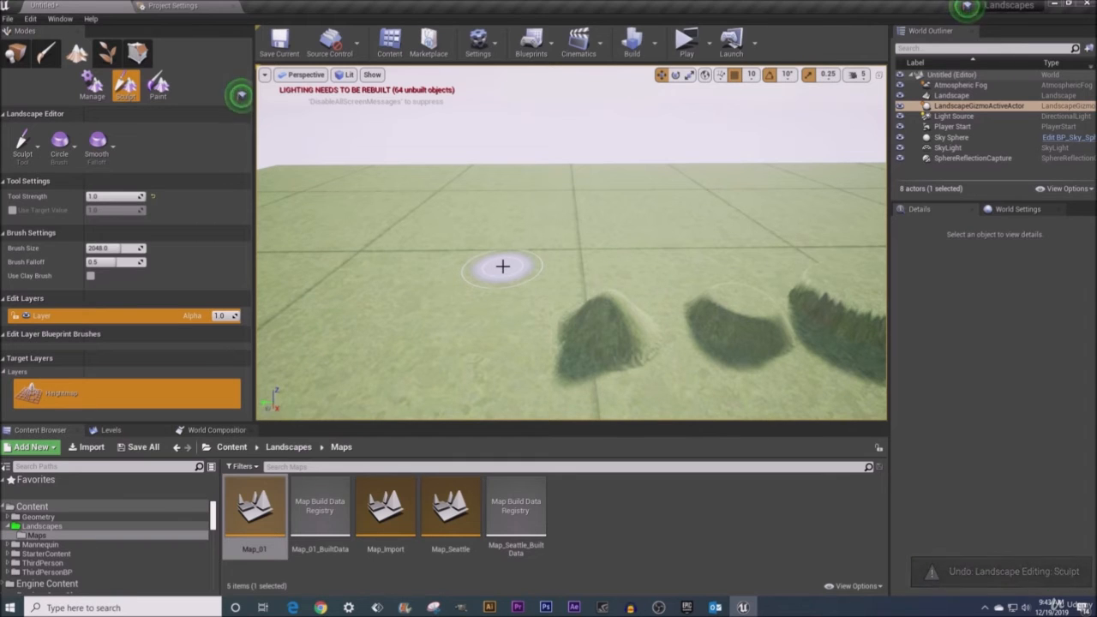
key("ctrl+y")
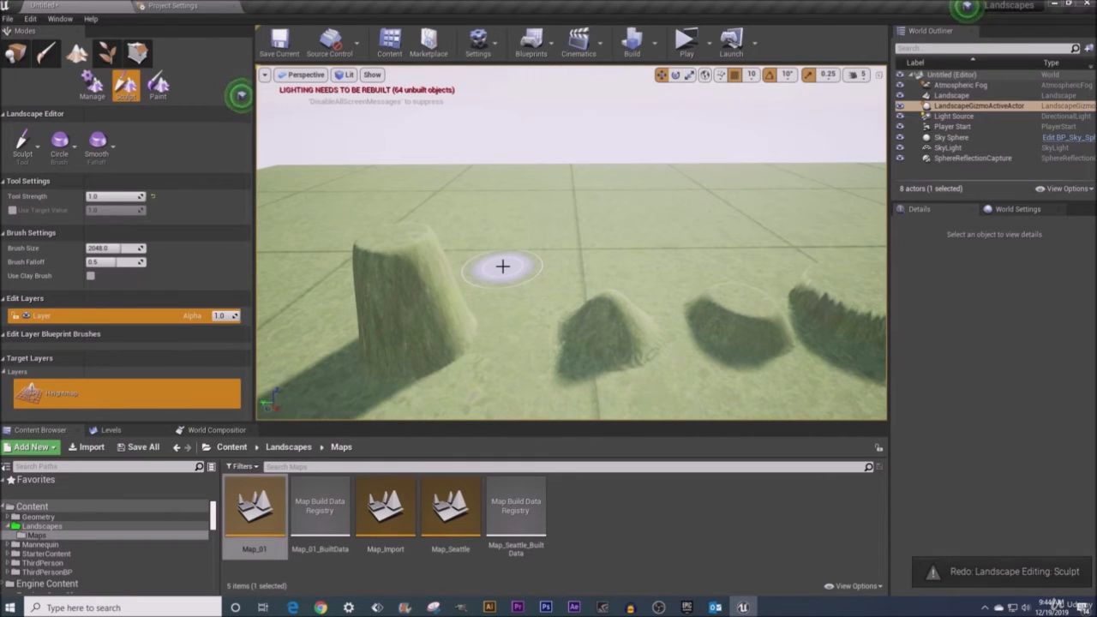
key("ctrl+z")
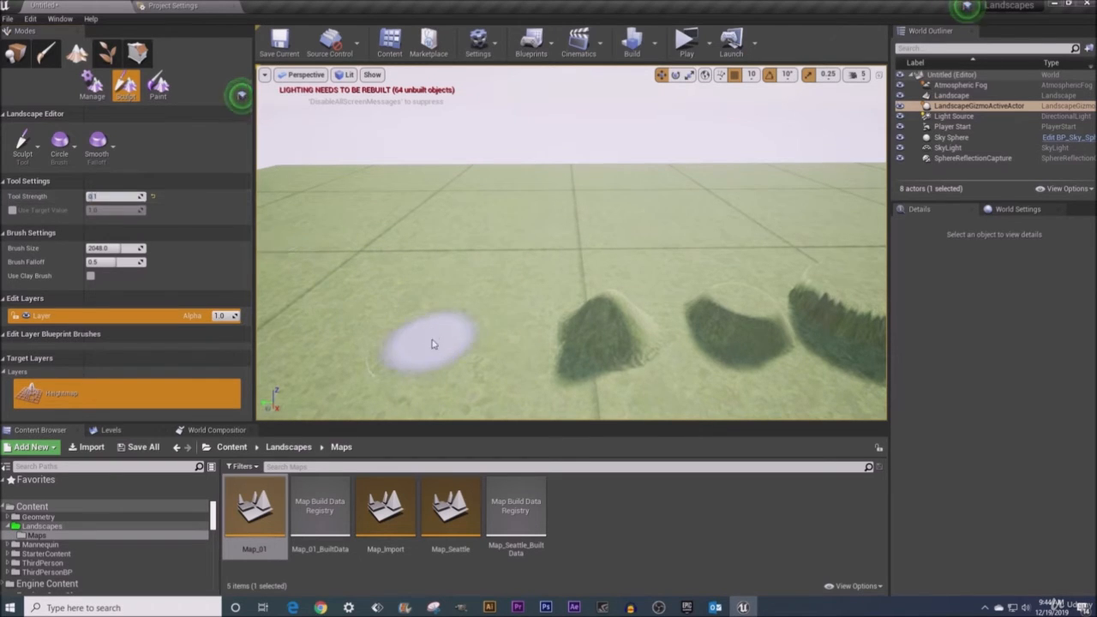
- Raise a gentle mound at tool strength 0.1, then reset the tool strength to 0.3
left_click_drag(430, 339, 431, 336)
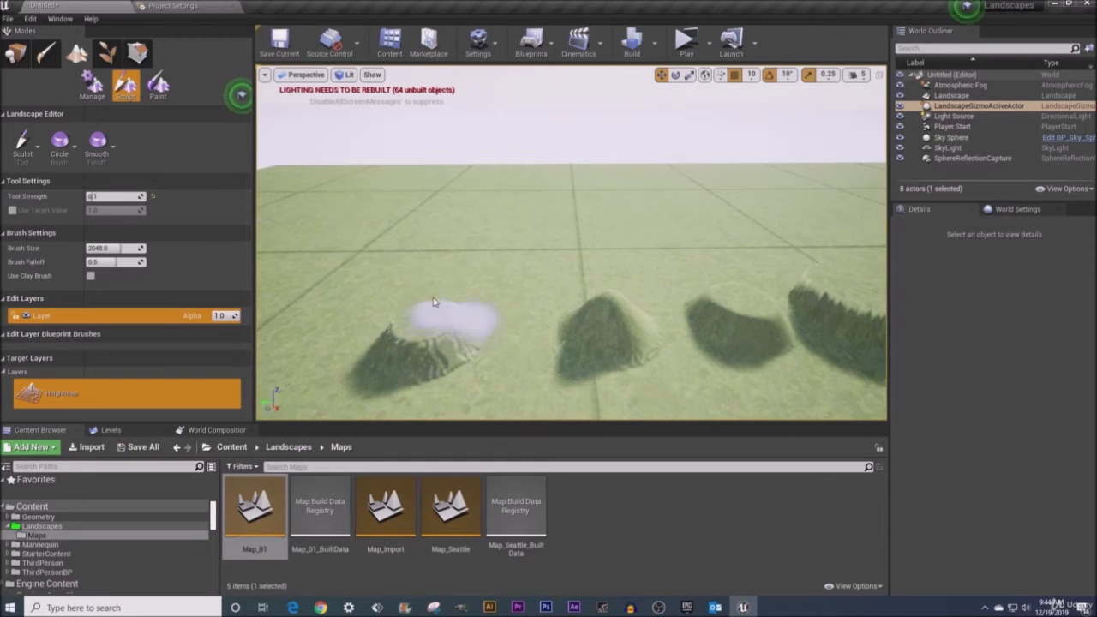
left_click(153, 196)
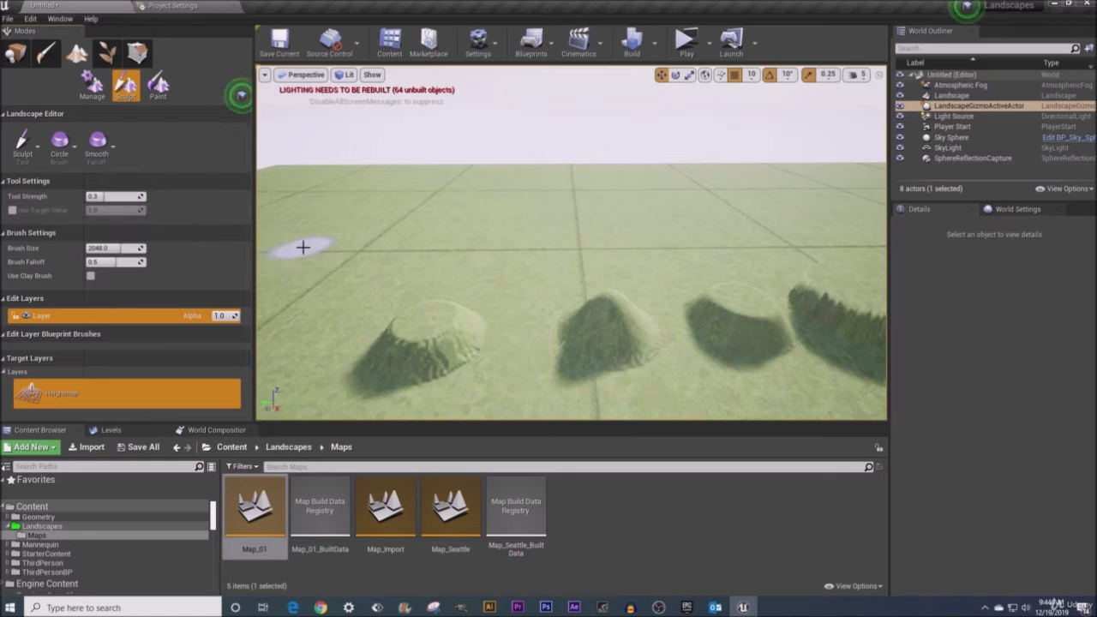
- Sculpt a long raised ridge across an empty stretch of the landscape
right_click_drag(551, 257, 467, 281)
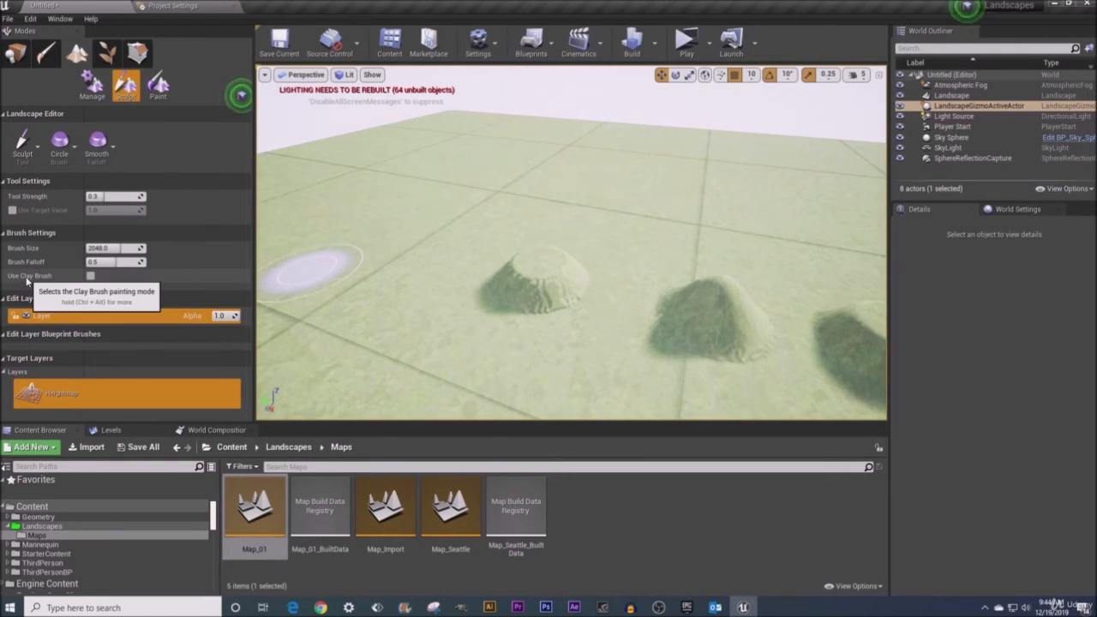
mouse_move(397, 284)
right_mouse_down()
mouse_move(454, 287)
mouse_move(379, 329)
mouse_move(356, 332)
mouse_move(344, 316)
mouse_move(345, 325)
right_mouse_up()
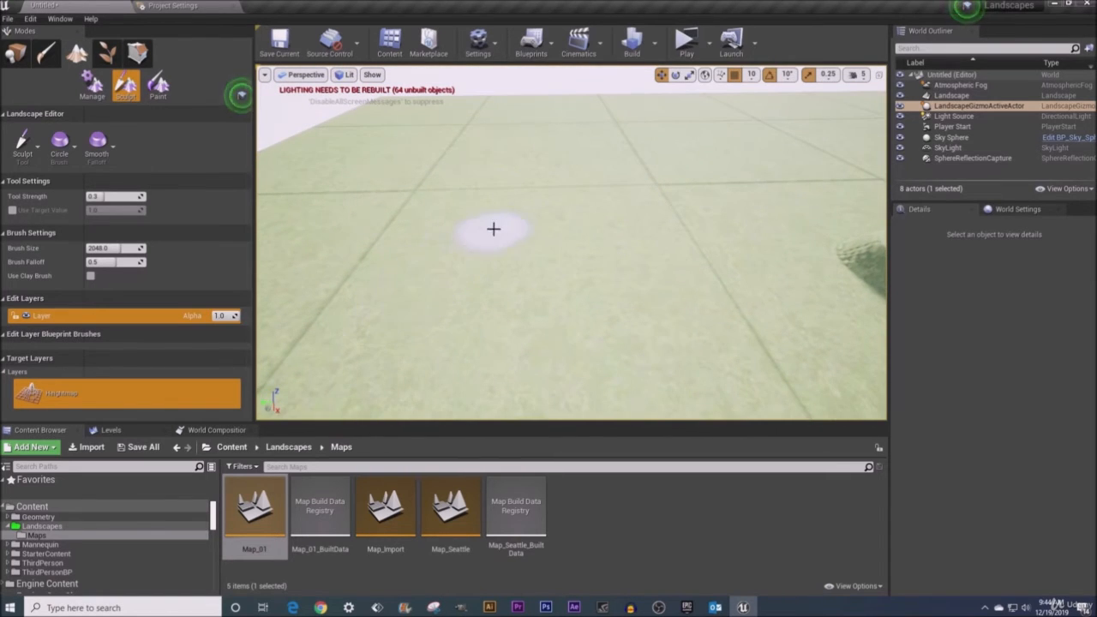
mouse_move(492, 228)
right_mouse_down()
mouse_move(492, 246)
mouse_move(487, 195)
right_mouse_up()
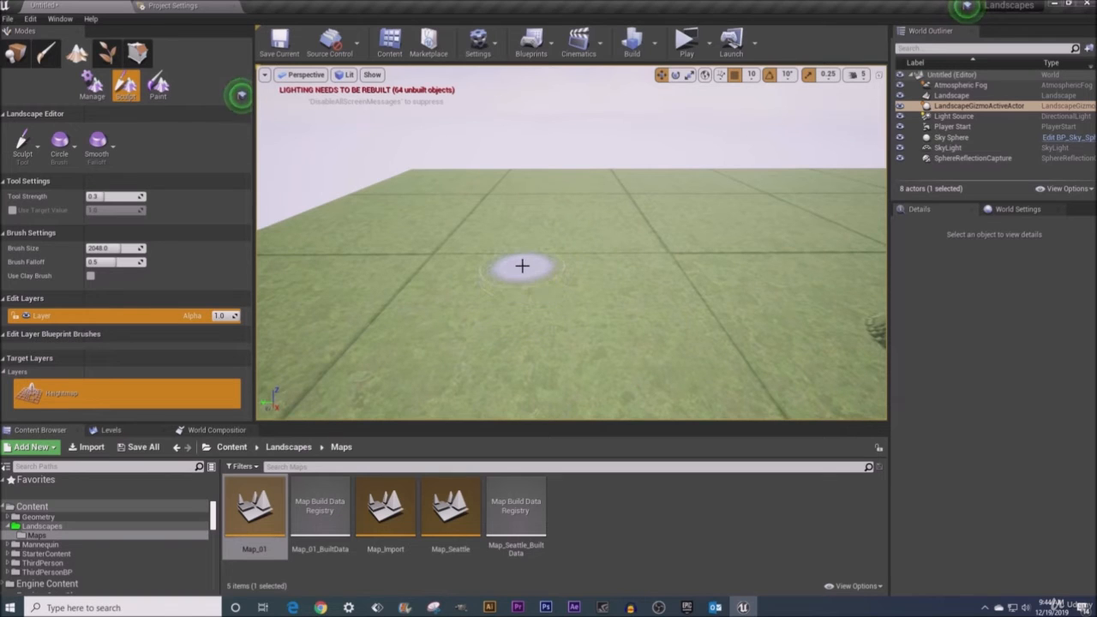
mouse_move(524, 328)
left_mouse_down()
mouse_move(502, 387)
mouse_move(519, 262)
mouse_move(520, 324)
left_mouse_up()
mouse_move(522, 400)
left_mouse_down()
mouse_move(516, 269)
mouse_move(515, 359)
mouse_move(516, 308)
left_mouse_up()
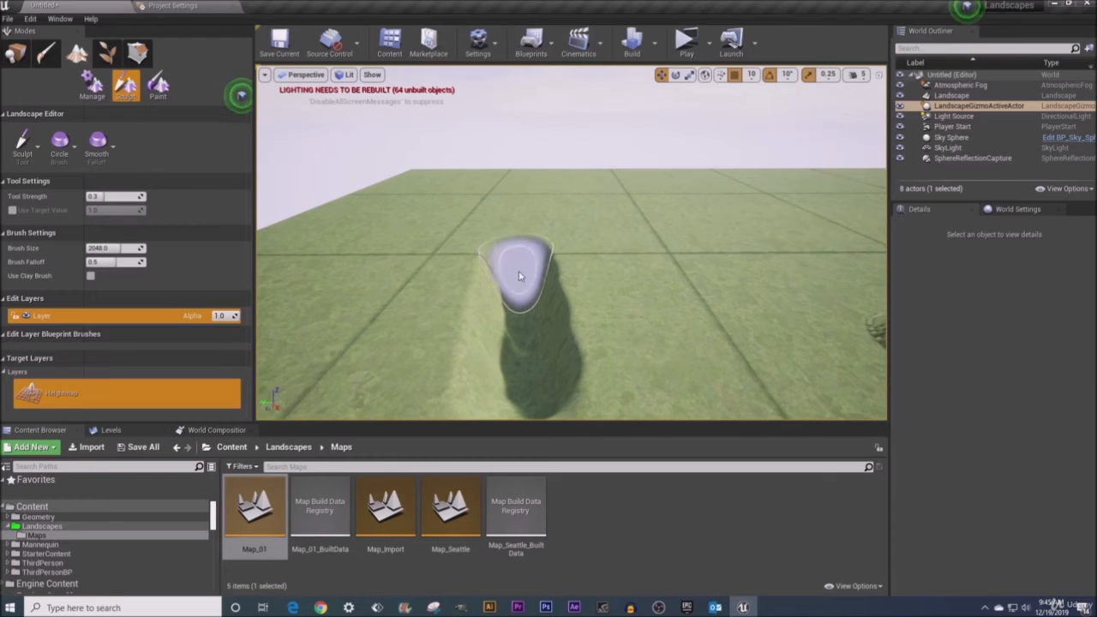
- Extend the ridge with another sculpt stroke and undo it
mouse_move(520, 306)
left_mouse_down()
mouse_move(521, 399)
mouse_move(517, 237)
left_mouse_up()
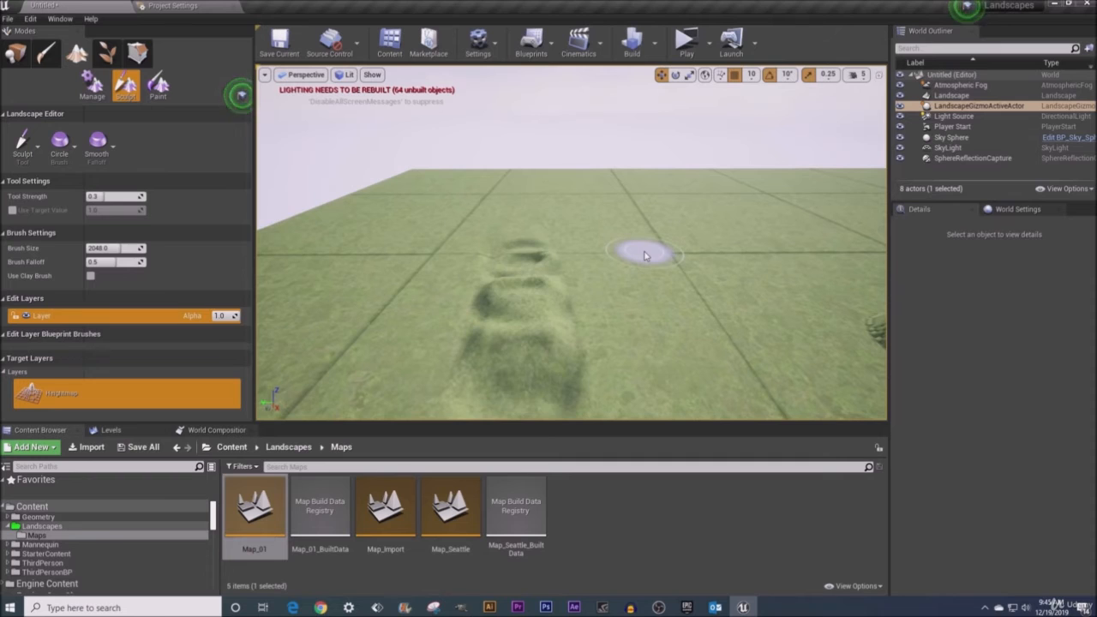
key("ctrl+z")
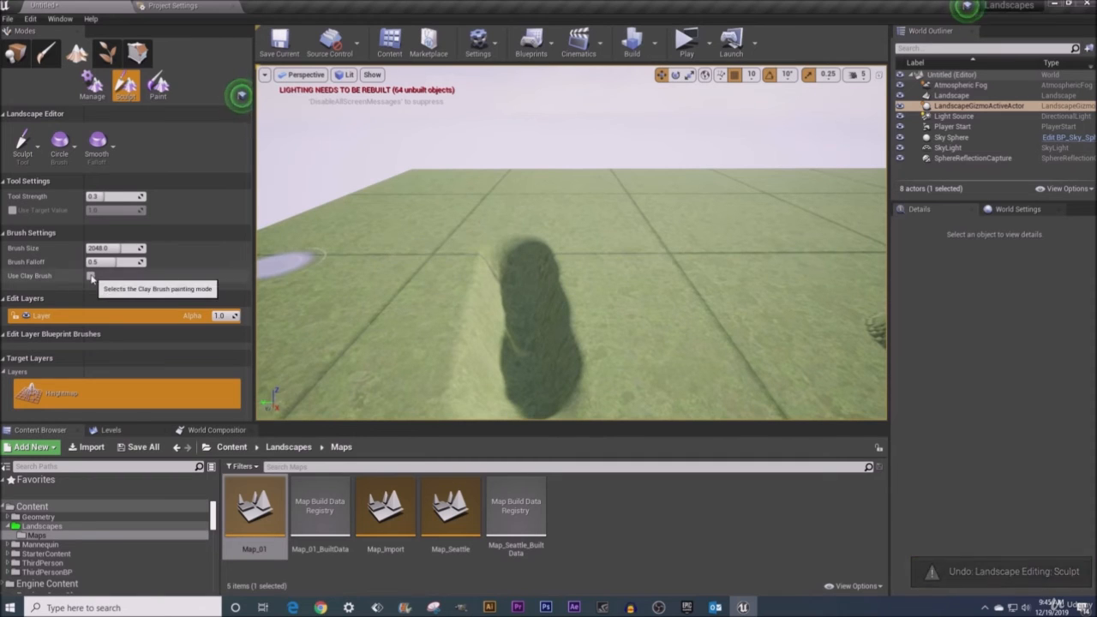
- Enable Use Clay Brush, extend the ridge with a clay stroke, and undo that stroke
left_click(90, 276)
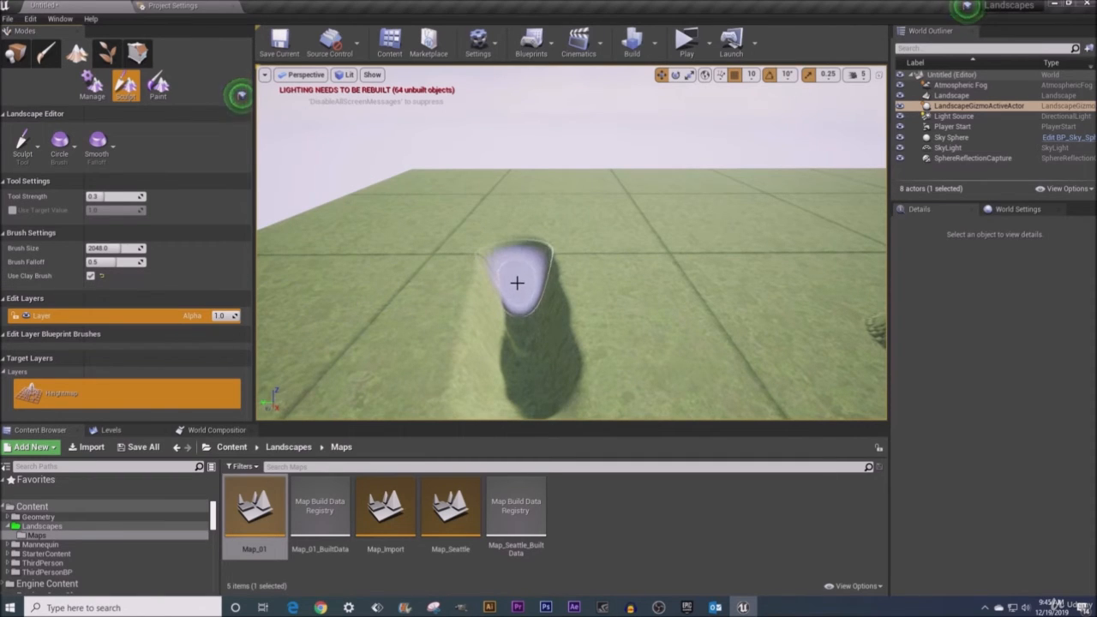
mouse_move(517, 280)
left_mouse_down()
mouse_move(512, 367)
mouse_move(509, 252)
mouse_move(518, 238)
left_mouse_up()
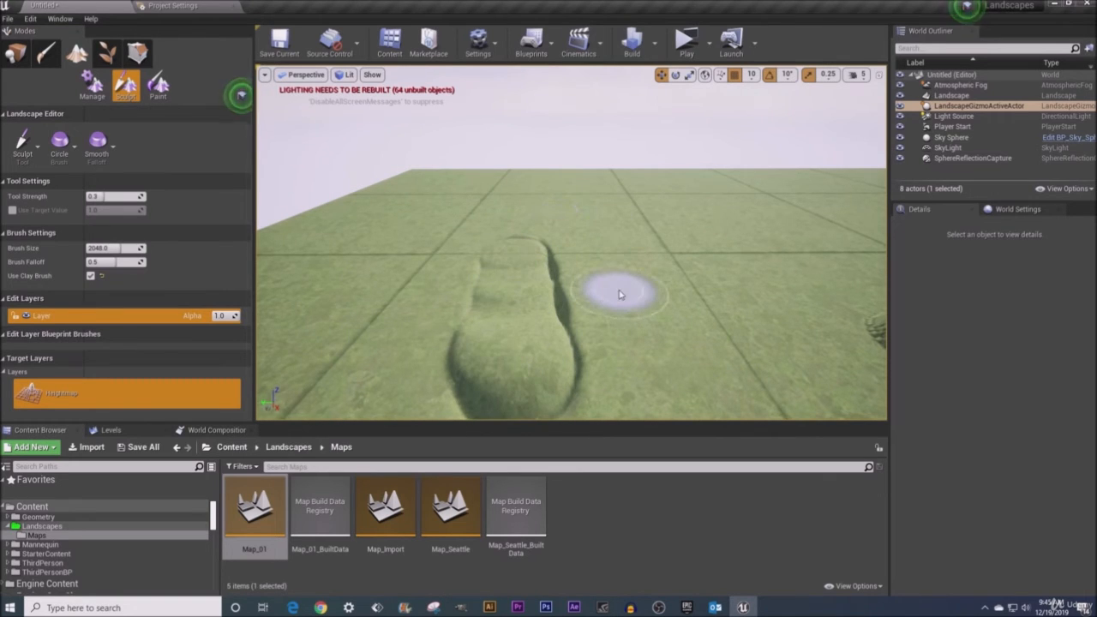
key("ctrl+z")
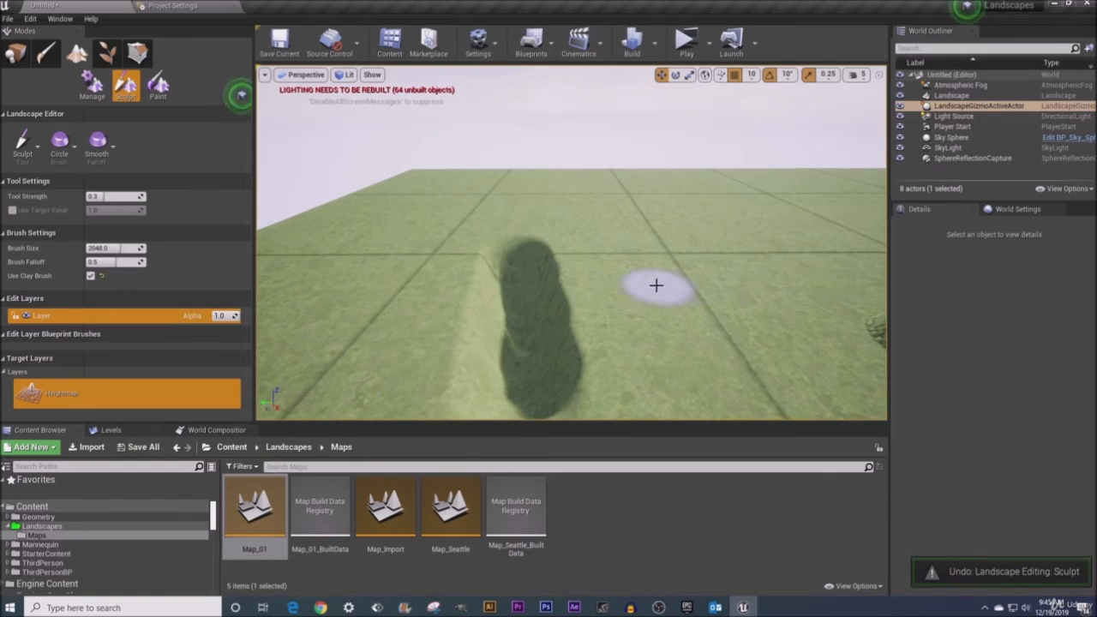
- Set the edit layer's alpha to 0.5
right_click_drag(656, 284, 856, 280)
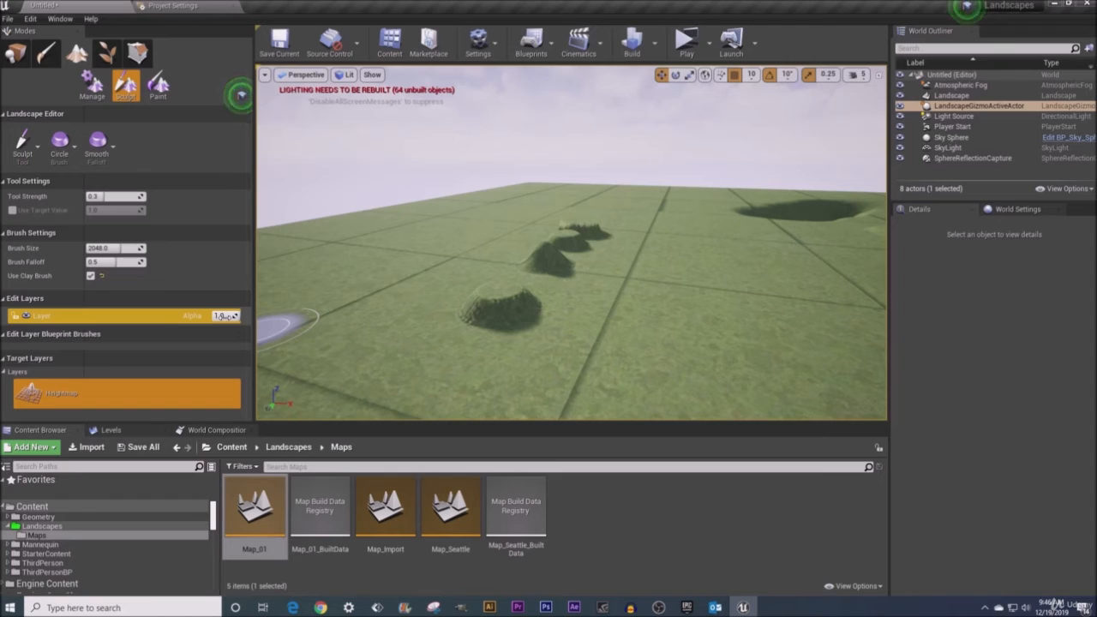
left_click(224, 315)
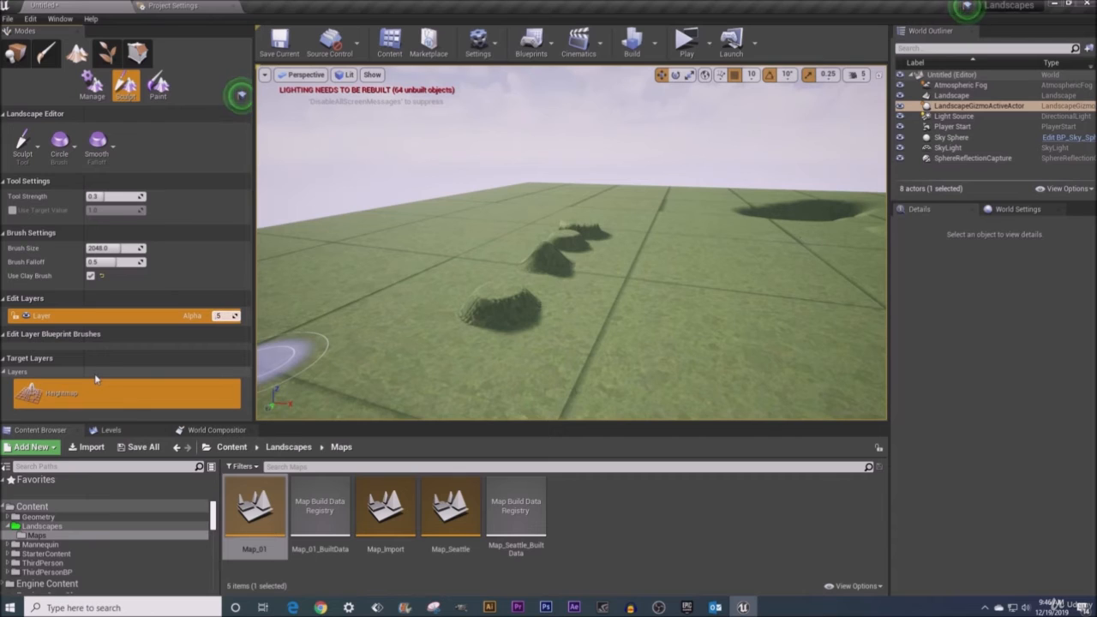
type(".5")
key("Return")
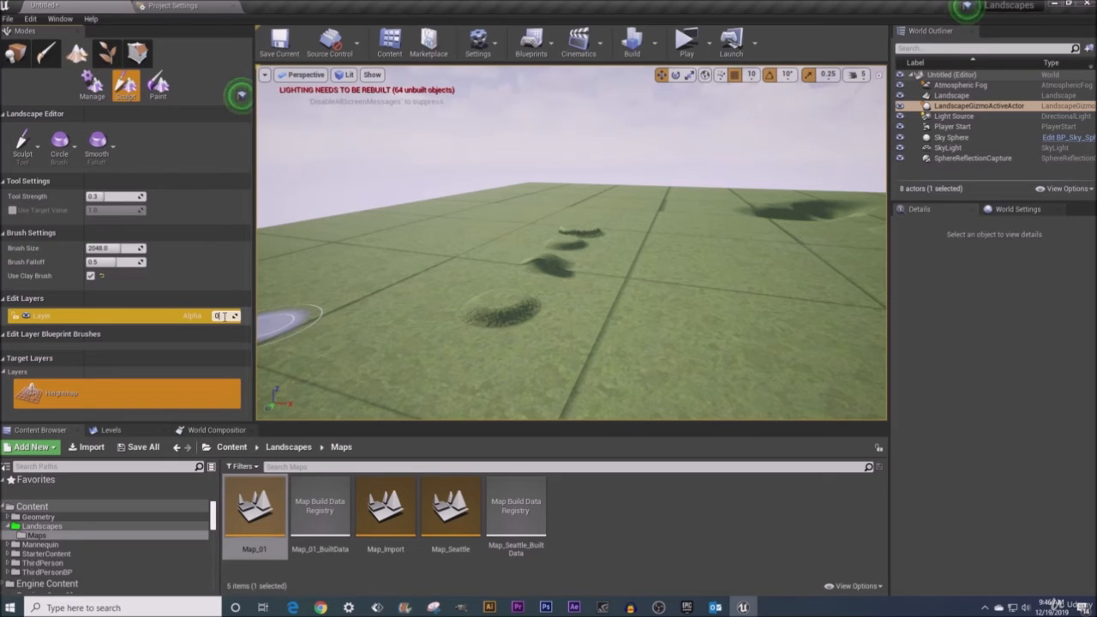
- Set the edit layer's alpha to -1
key("Return")
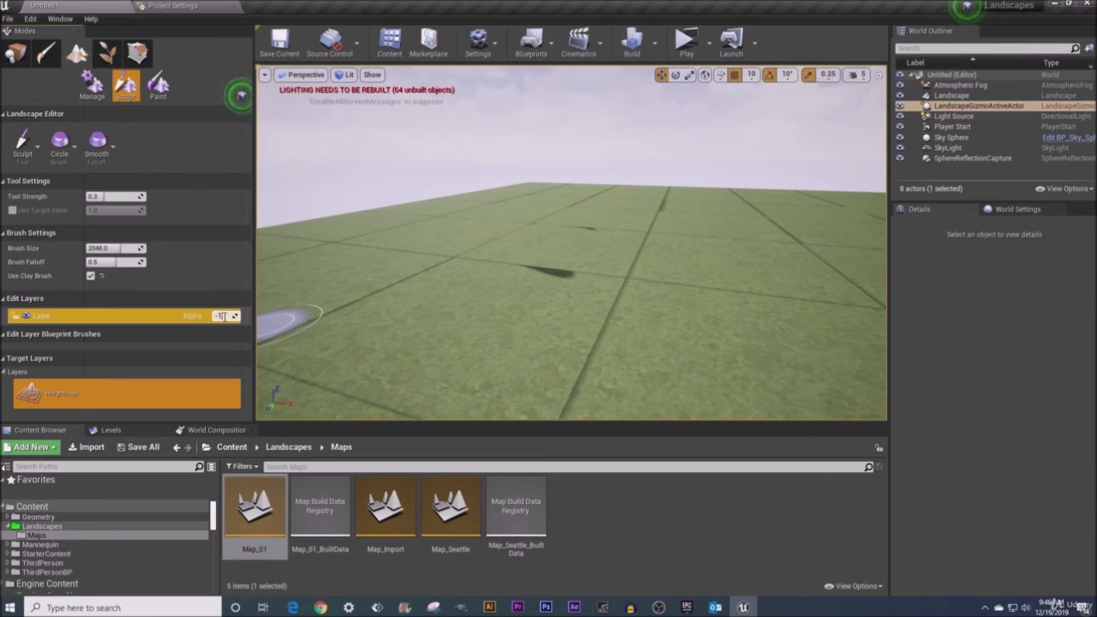
type("-1")
key("Return")
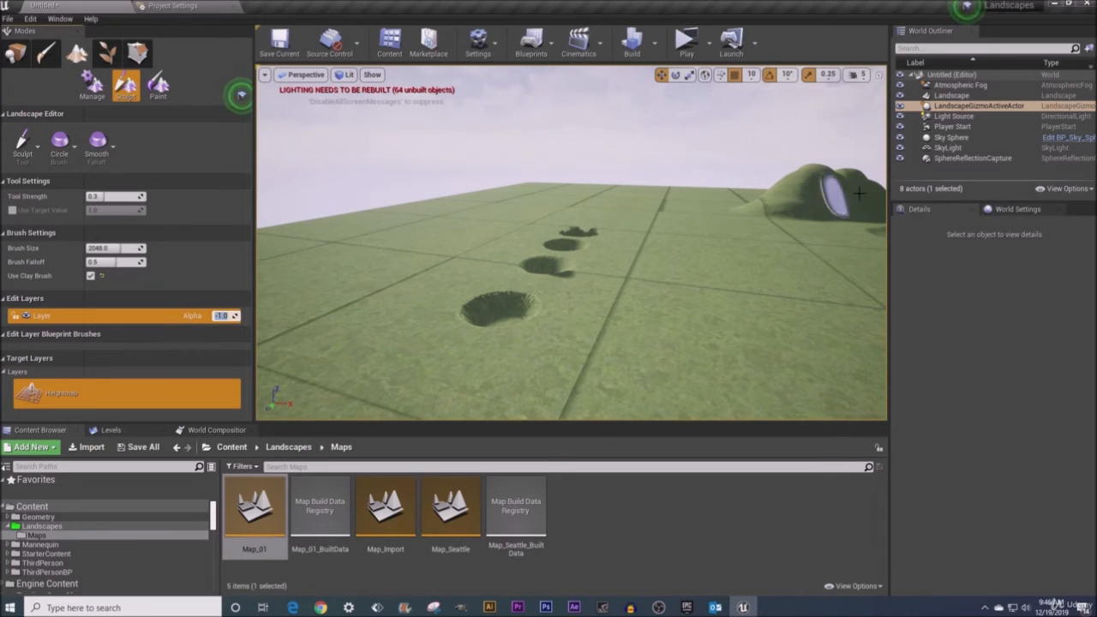
- Set the edit layer's alpha back to 1.0
mouse_move(714, 274)
right_mouse_down()
mouse_move(639, 306)
mouse_move(549, 311)
right_mouse_up()
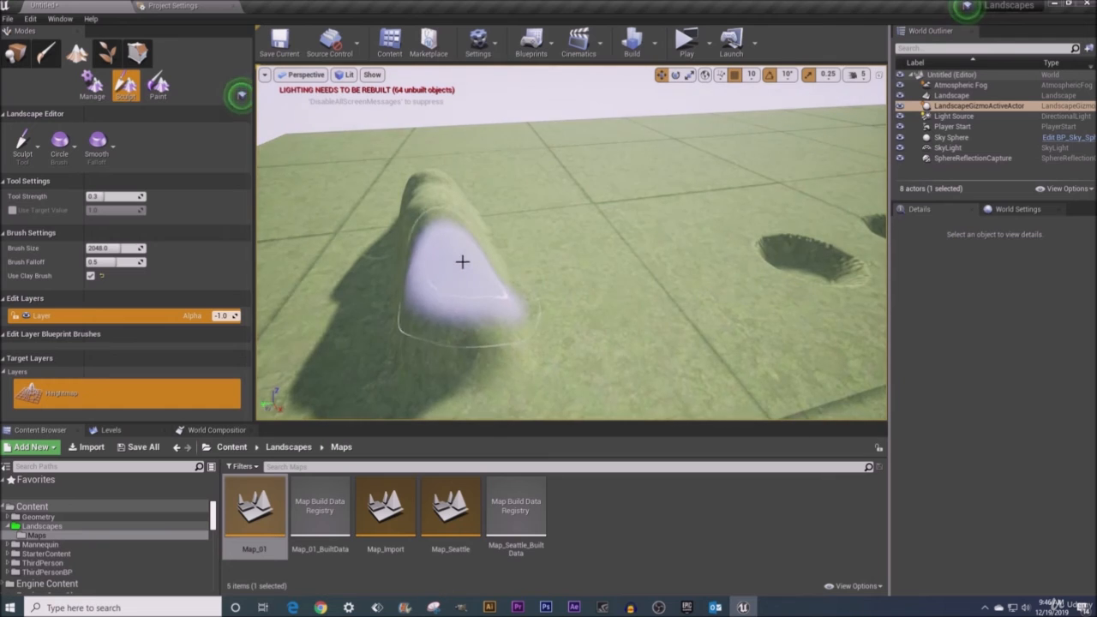
right_click_drag(461, 261, 268, 313)
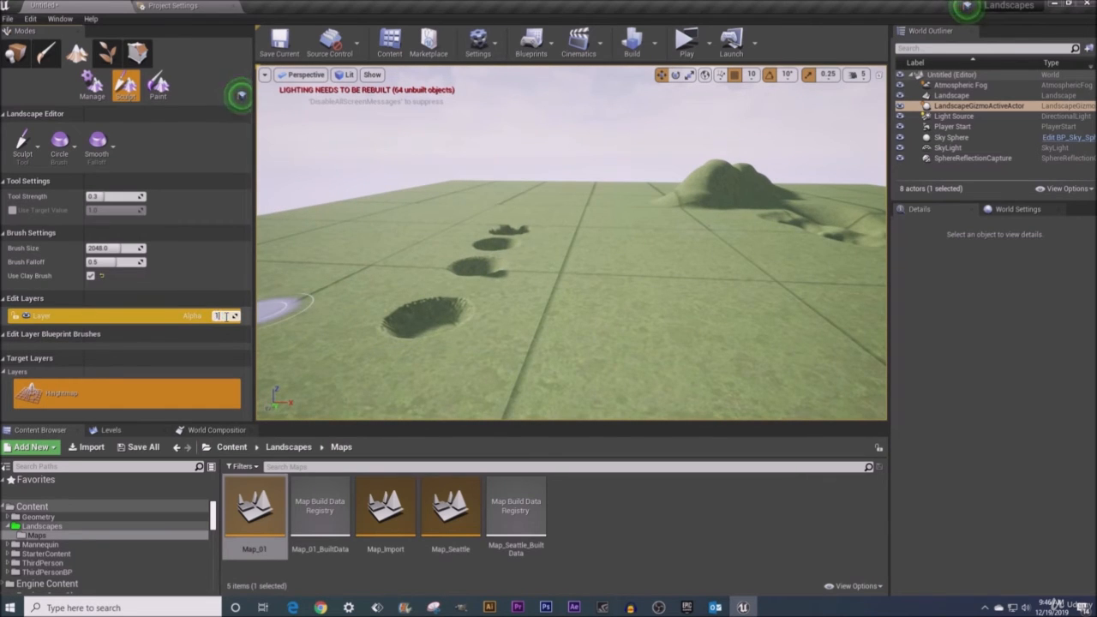
key("Return")
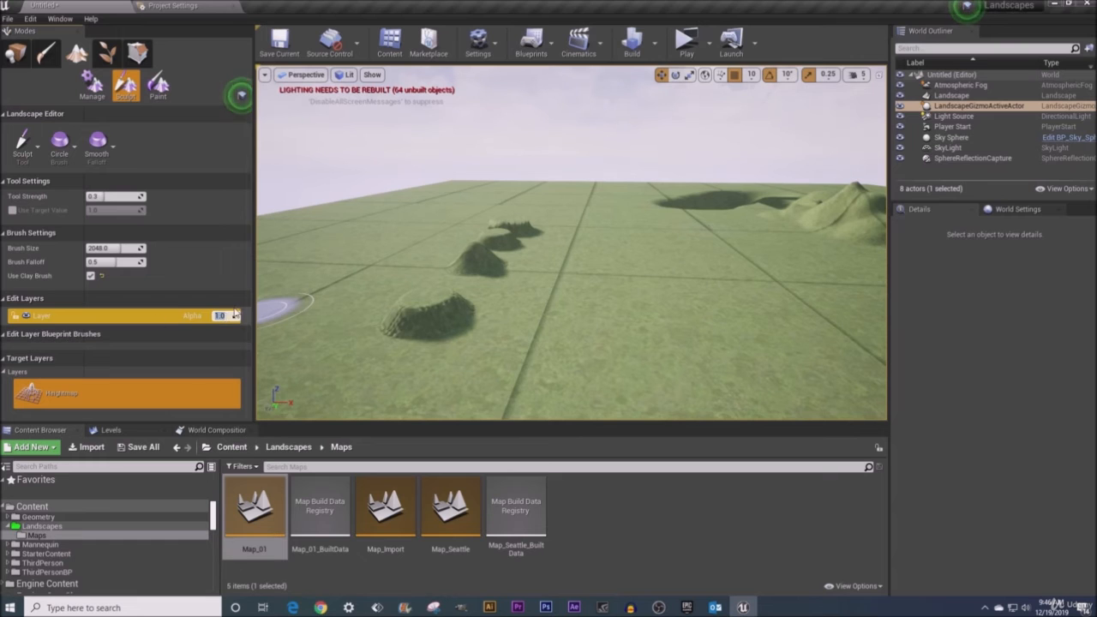
- Create a new edit layer in the landscape's edit layers list
mouse_move(318, 310)
right_mouse_down()
mouse_move(227, 313)
mouse_move(185, 268)
mouse_move(161, 266)
mouse_move(164, 281)
mouse_move(184, 278)
mouse_move(185, 311)
mouse_move(150, 299)
right_mouse_up()
key("w")
key("w")
key("w")
key("a")
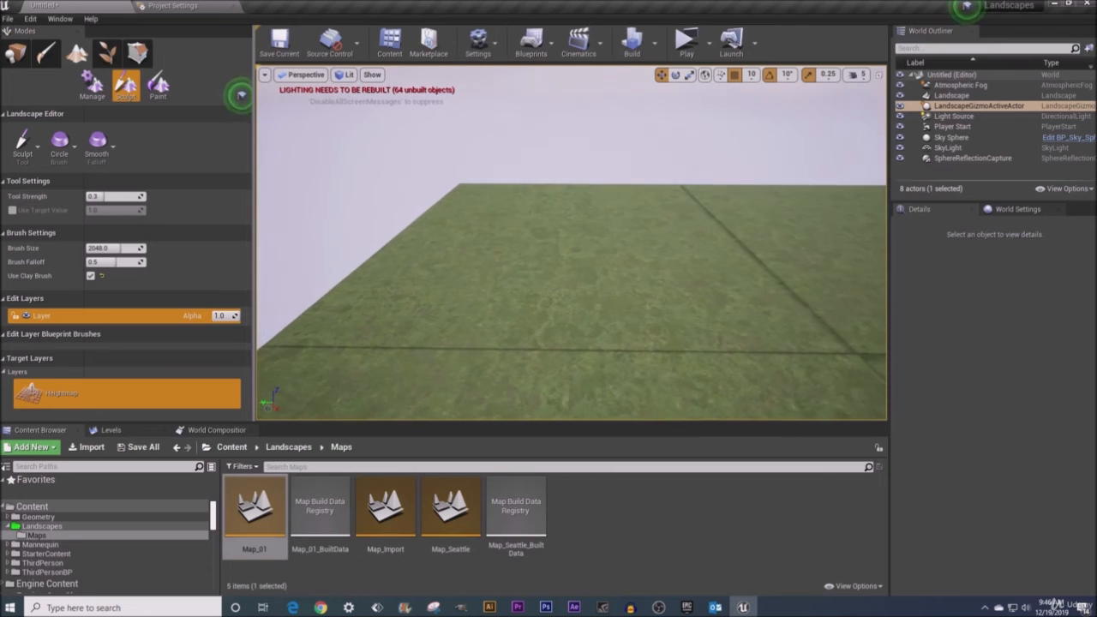
right_click(57, 321)
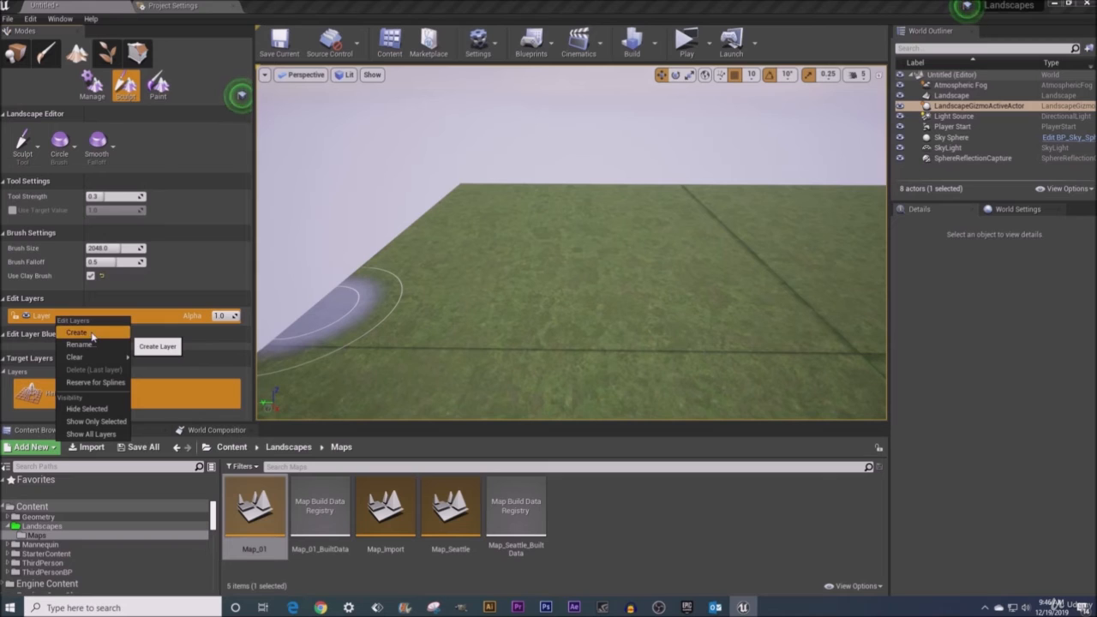
left_click(92, 335)
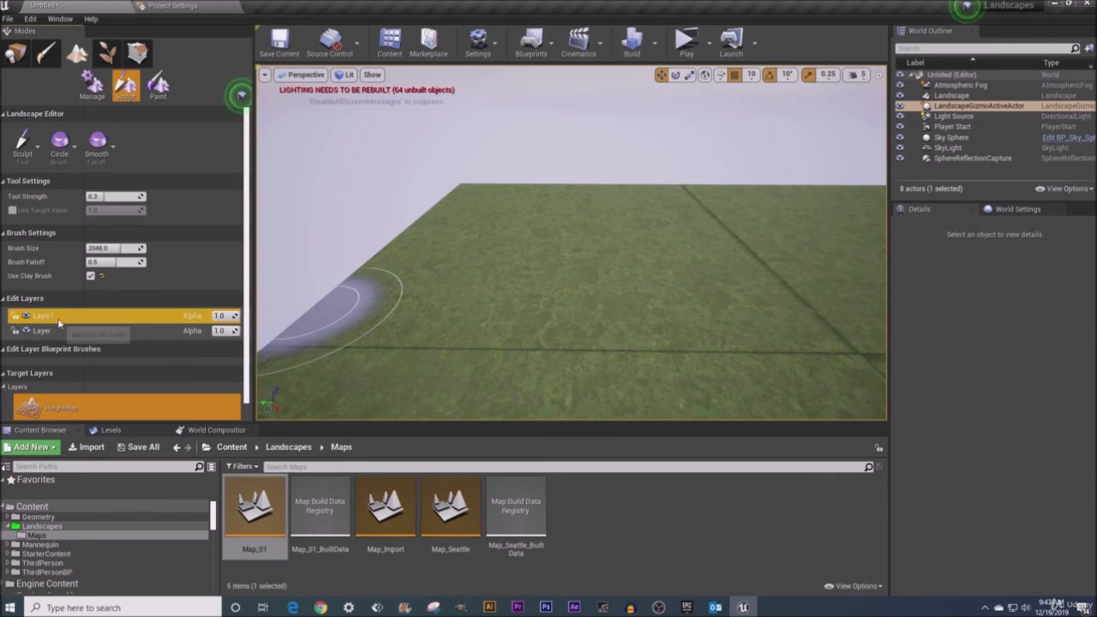
- Rename the new edit layer to Layer 02
right_click(57, 321)
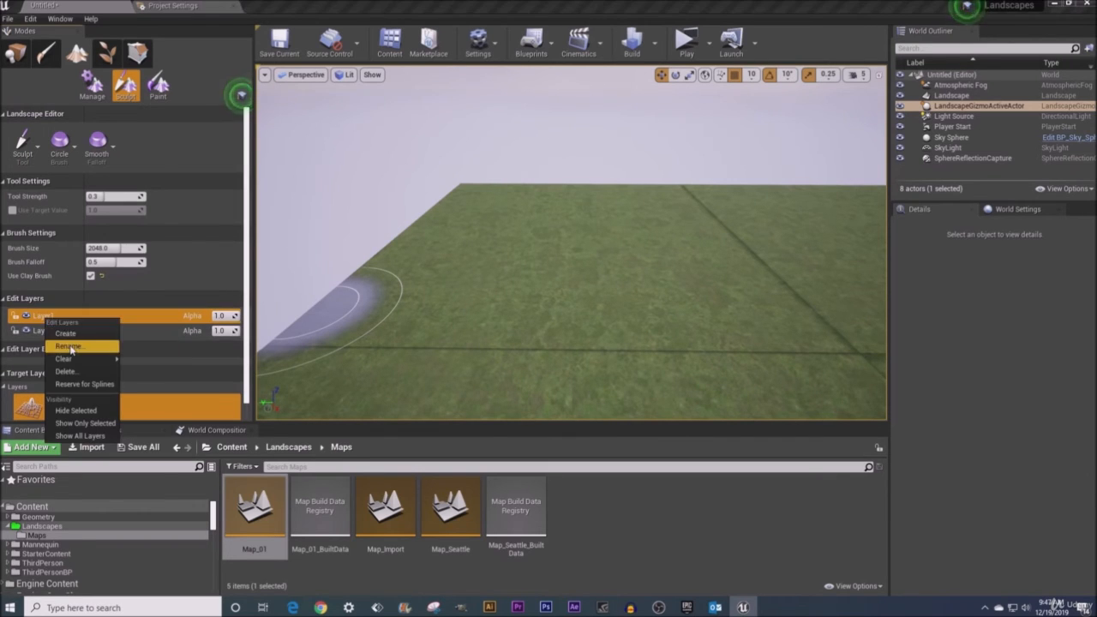
left_click(70, 347)
type("Layer 02")
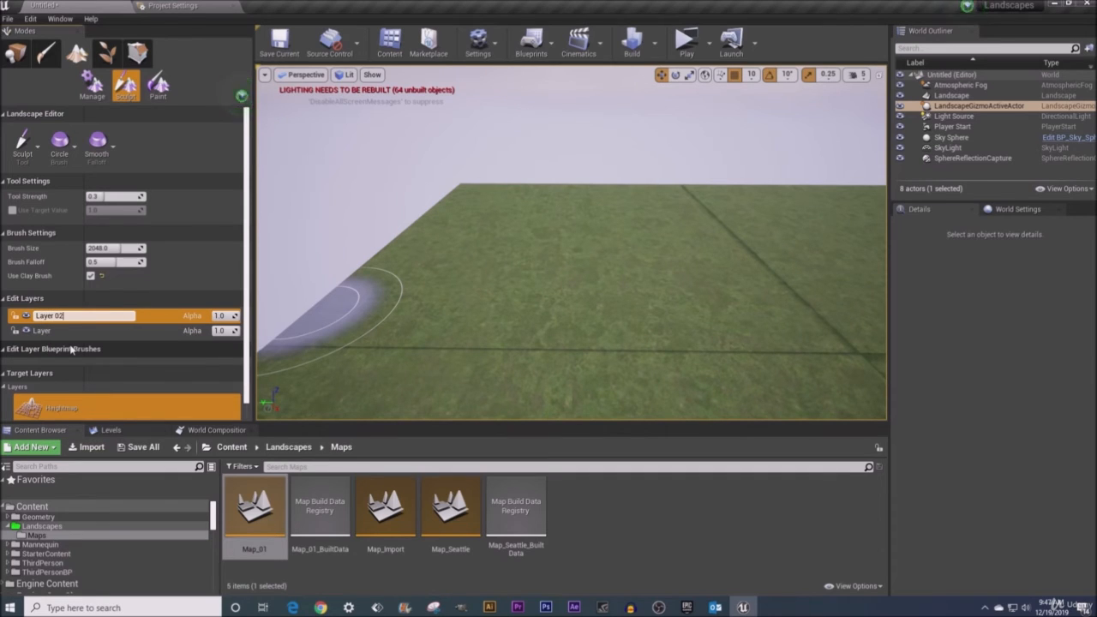
key("Return")
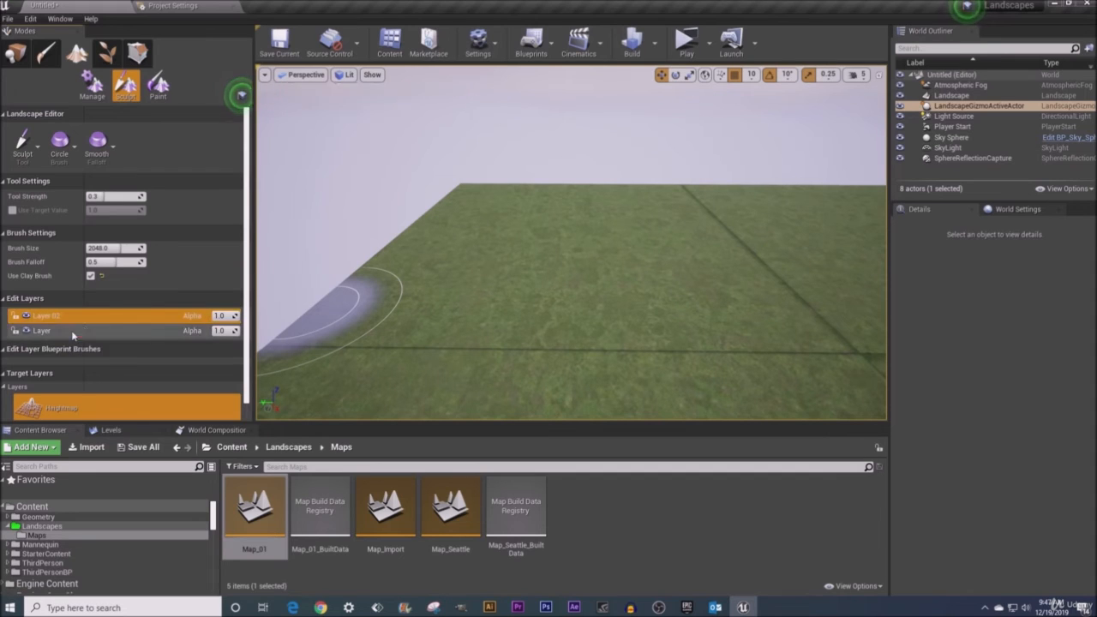
- Select the original Layer and sculpt a large lumpy hill on the empty ground
left_click(77, 330)
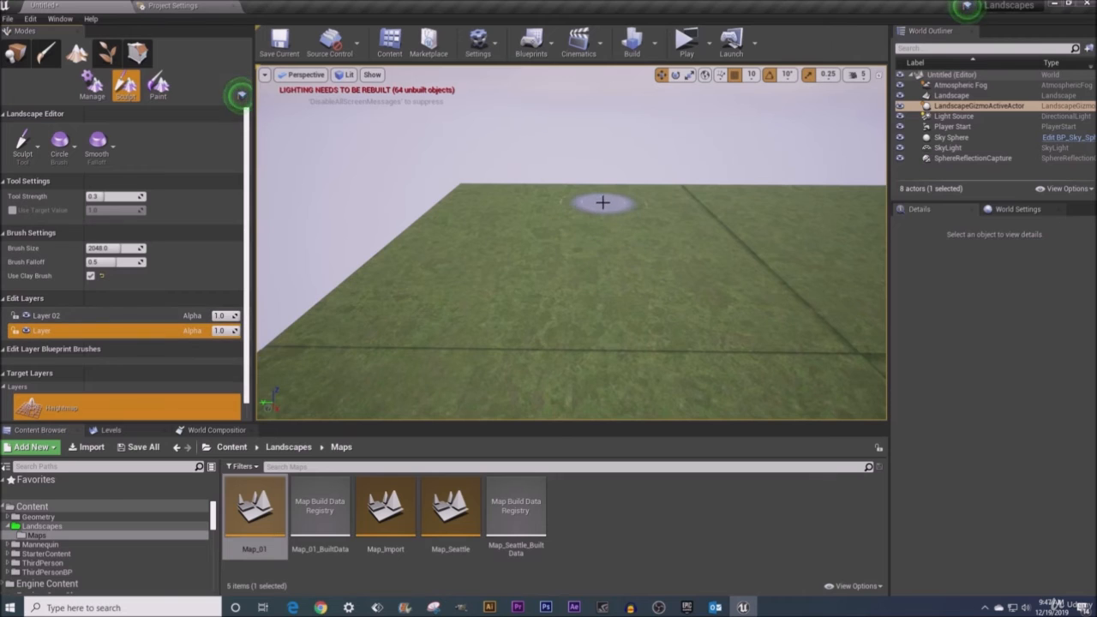
mouse_move(599, 203)
left_mouse_down()
mouse_move(511, 211)
mouse_move(514, 252)
mouse_move(575, 213)
mouse_move(496, 272)
mouse_move(563, 262)
mouse_move(632, 275)
left_mouse_up()
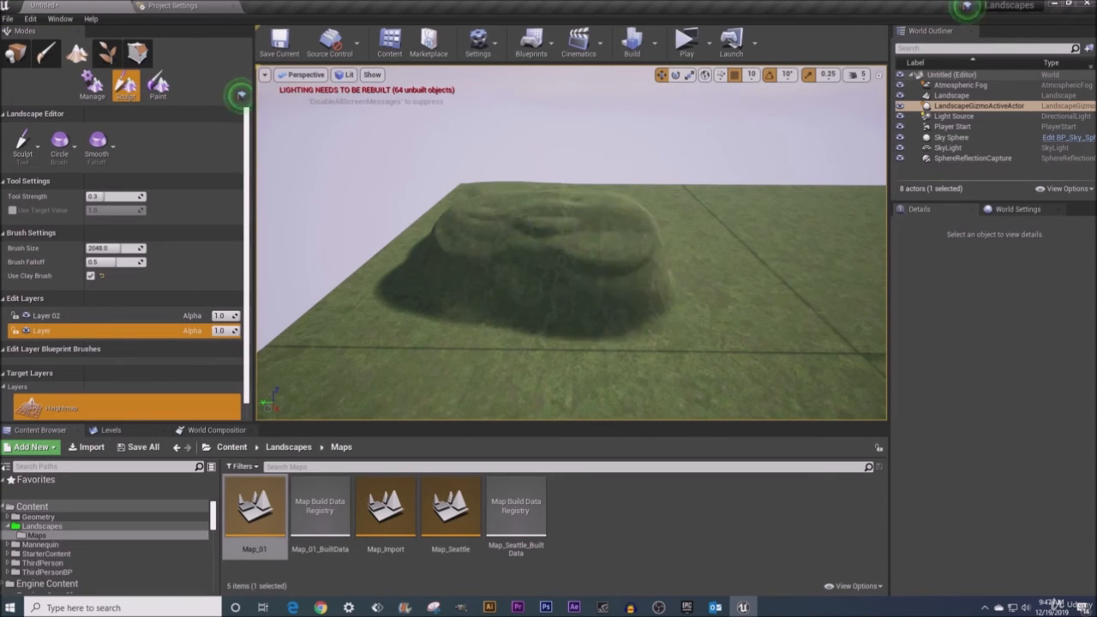
mouse_move(632, 274)
right_mouse_down()
mouse_move(604, 289)
mouse_move(597, 321)
mouse_move(632, 274)
right_mouse_up()
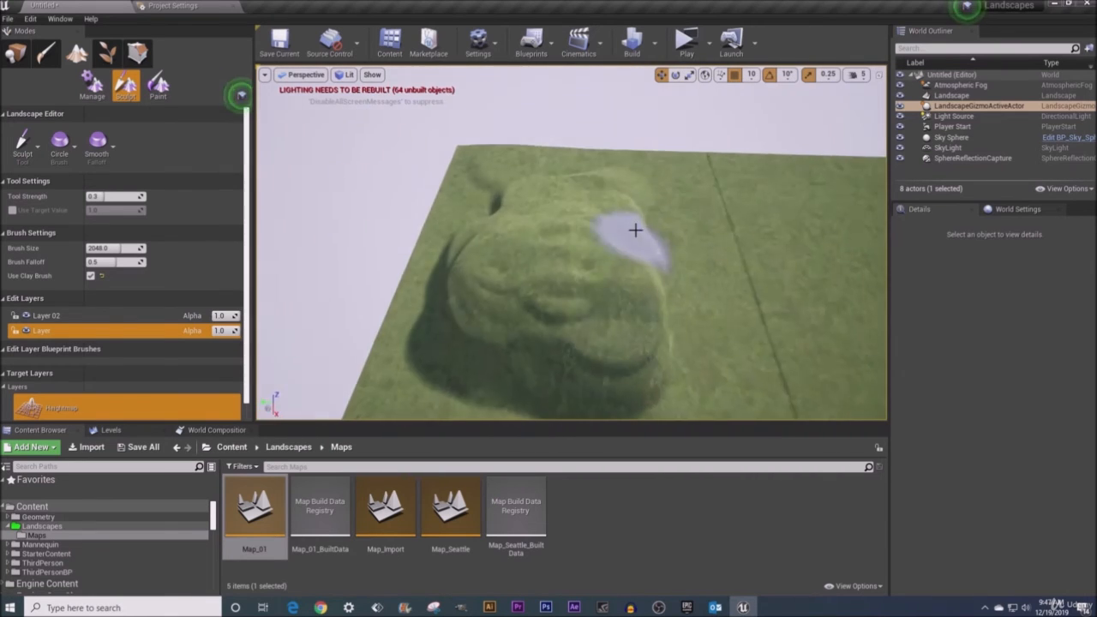
mouse_move(634, 230)
left_mouse_down()
mouse_move(528, 211)
mouse_move(563, 240)
mouse_move(566, 209)
mouse_move(566, 247)
mouse_move(556, 211)
mouse_move(630, 233)
mouse_move(591, 257)
mouse_move(603, 235)
mouse_move(601, 257)
left_mouse_up()
mouse_move(582, 282)
right_mouse_down()
mouse_move(576, 302)
mouse_move(564, 300)
mouse_move(545, 275)
right_mouse_up()
mouse_move(530, 243)
left_mouse_down()
mouse_move(534, 291)
mouse_move(481, 184)
mouse_move(566, 232)
mouse_move(591, 273)
left_mouse_up()
mouse_move(620, 333)
right_mouse_down()
mouse_move(619, 346)
mouse_move(587, 352)
mouse_move(516, 306)
right_mouse_up()
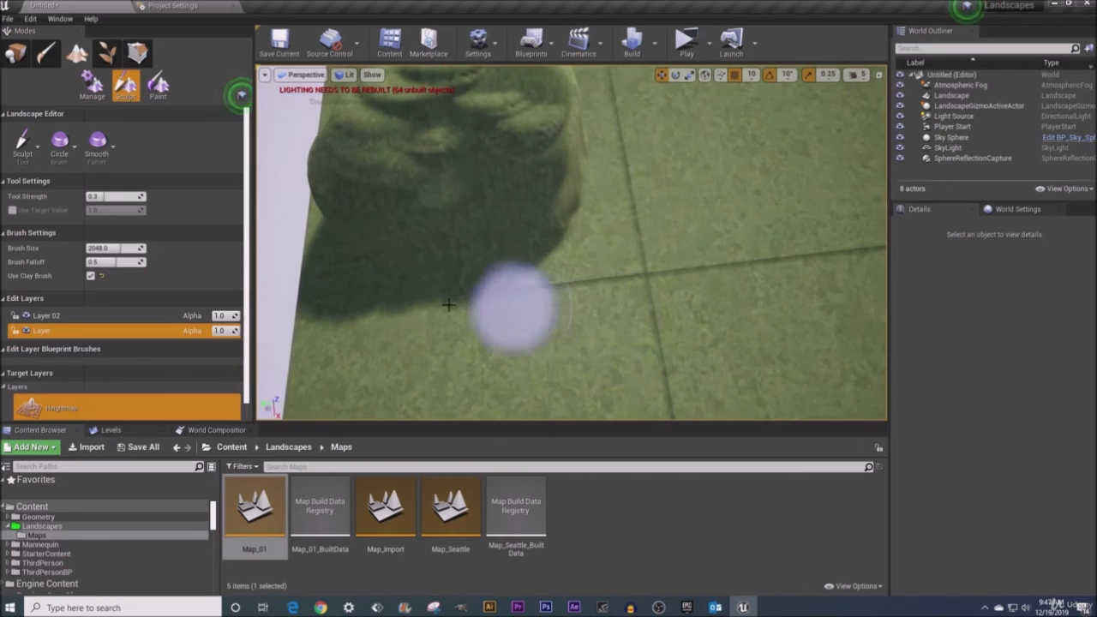
right_click_drag(384, 349, 370, 300)
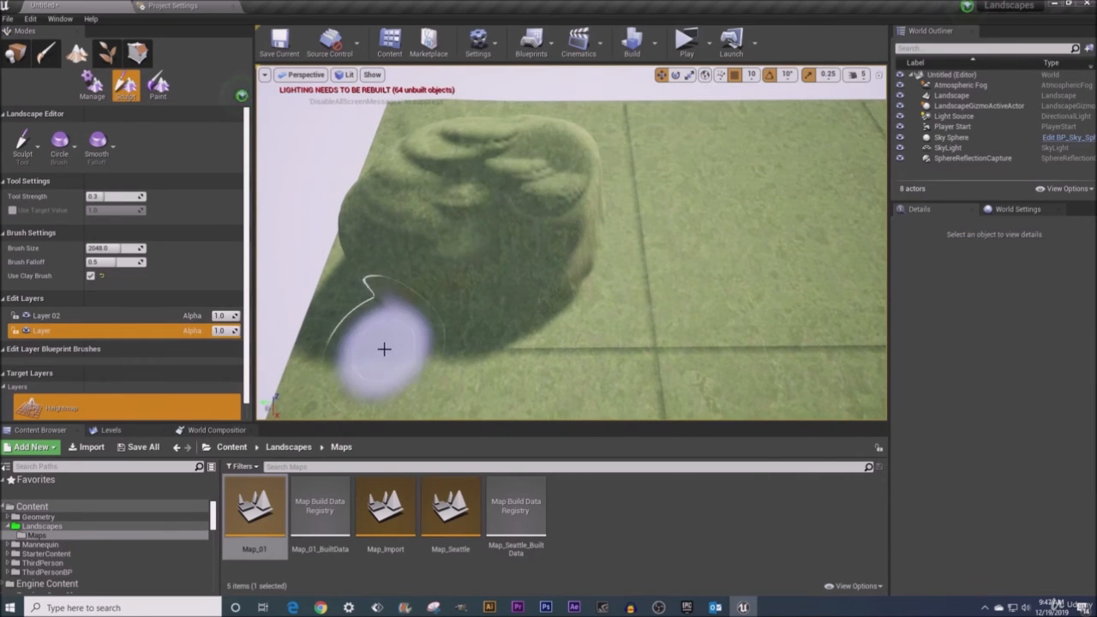
- Select Layer 02, set the brush size to about 925, and sculpt a hollow into the top of the hill
left_click(72, 316)
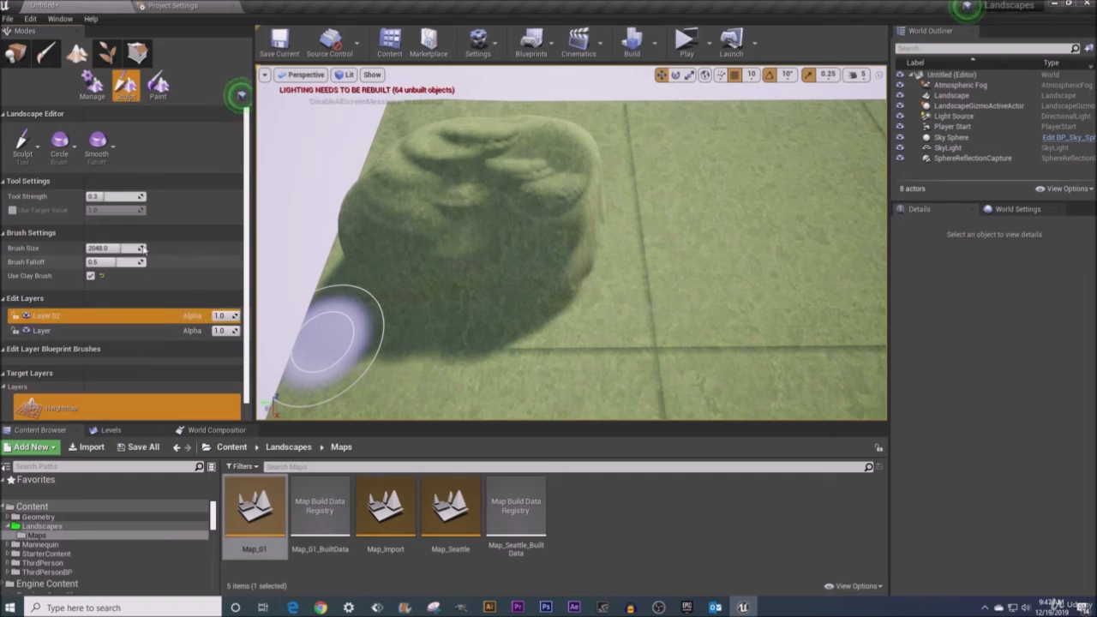
left_click_drag(127, 248, 103, 249)
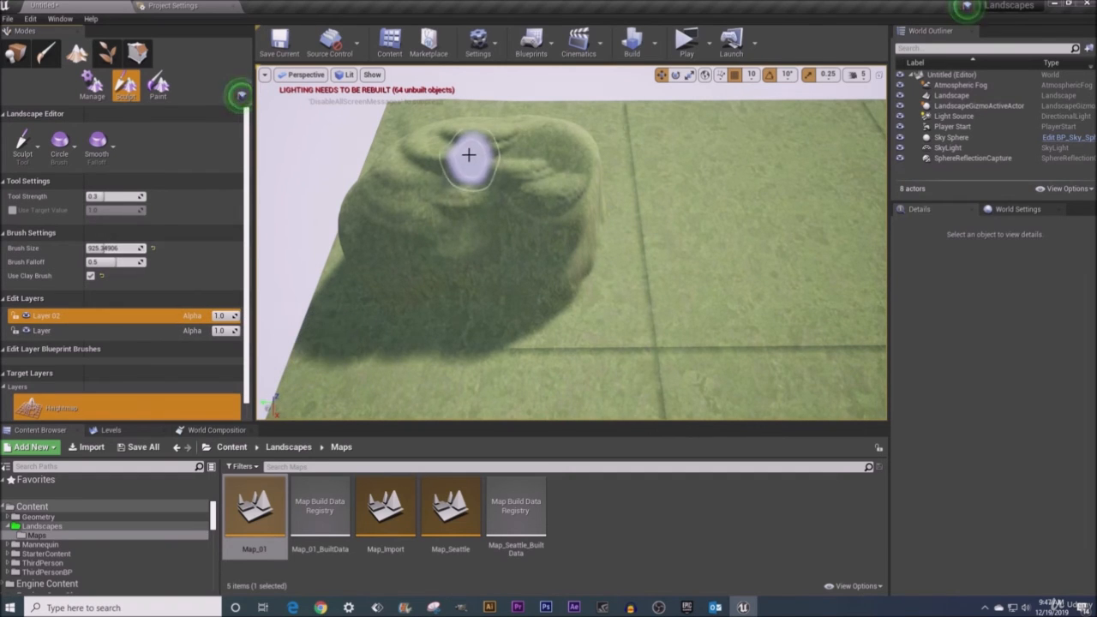
left_click_drag(462, 150, 469, 167)
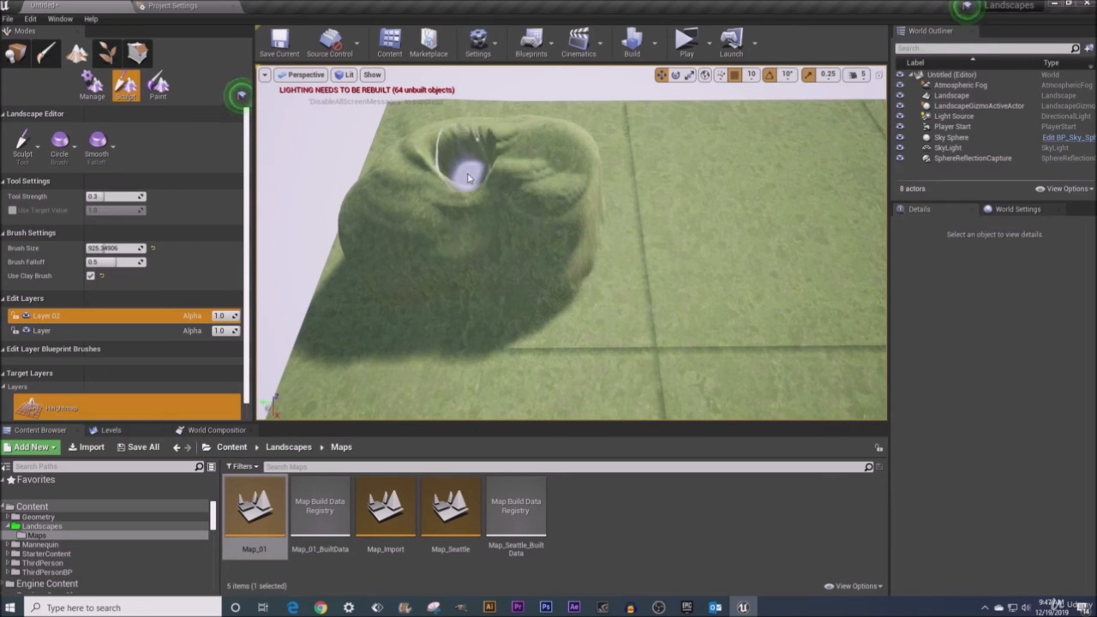
mouse_move(687, 254)
right_mouse_down()
mouse_move(688, 275)
mouse_move(600, 258)
right_mouse_up()
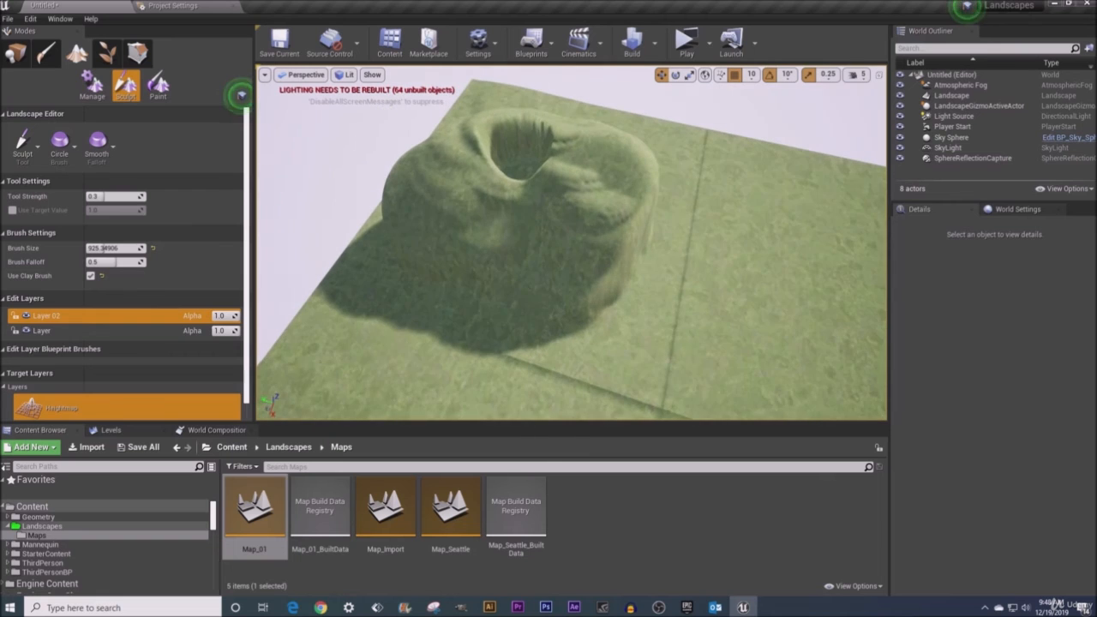
mouse_move(564, 360)
right_mouse_down()
mouse_move(586, 353)
mouse_move(514, 346)
mouse_move(572, 363)
right_mouse_up()
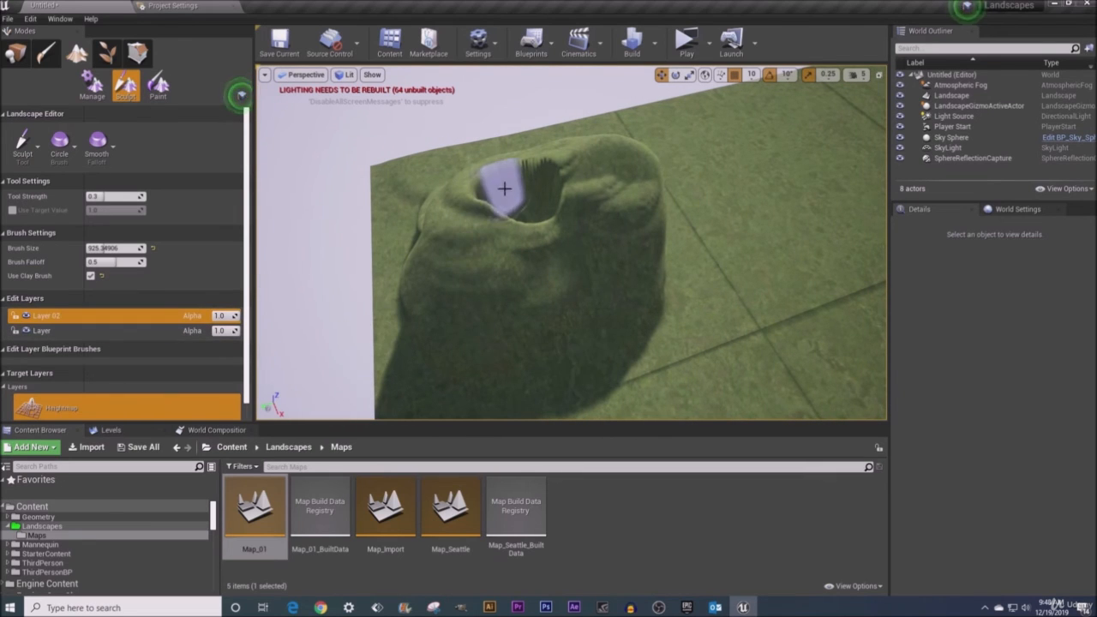
- Toggle Layer 02's visibility repeatedly to compare the hill with and without that layer's sculpting
left_click(27, 316)
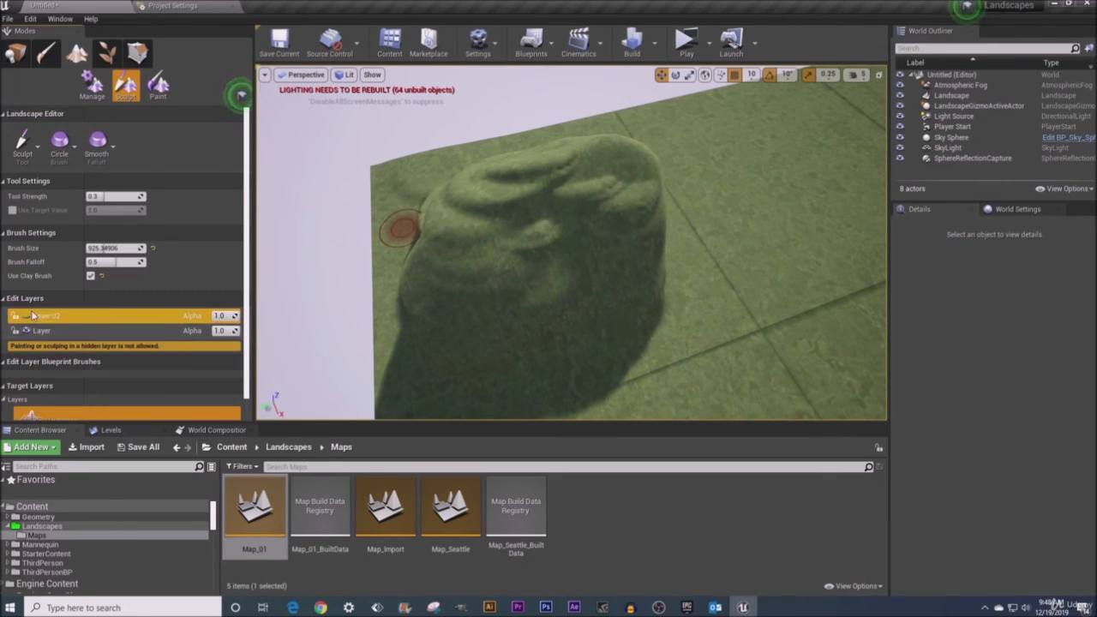
left_click(26, 317)
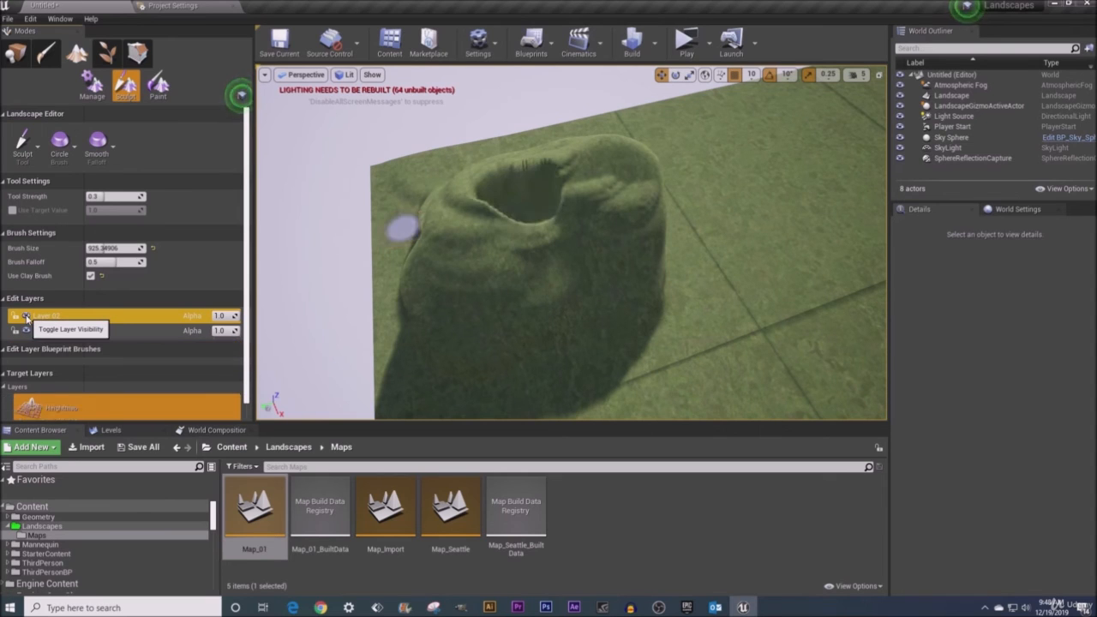
left_click(26, 317)
left_click(27, 317)
left_click(27, 317)
left_click(27, 317)
left_click(27, 317)
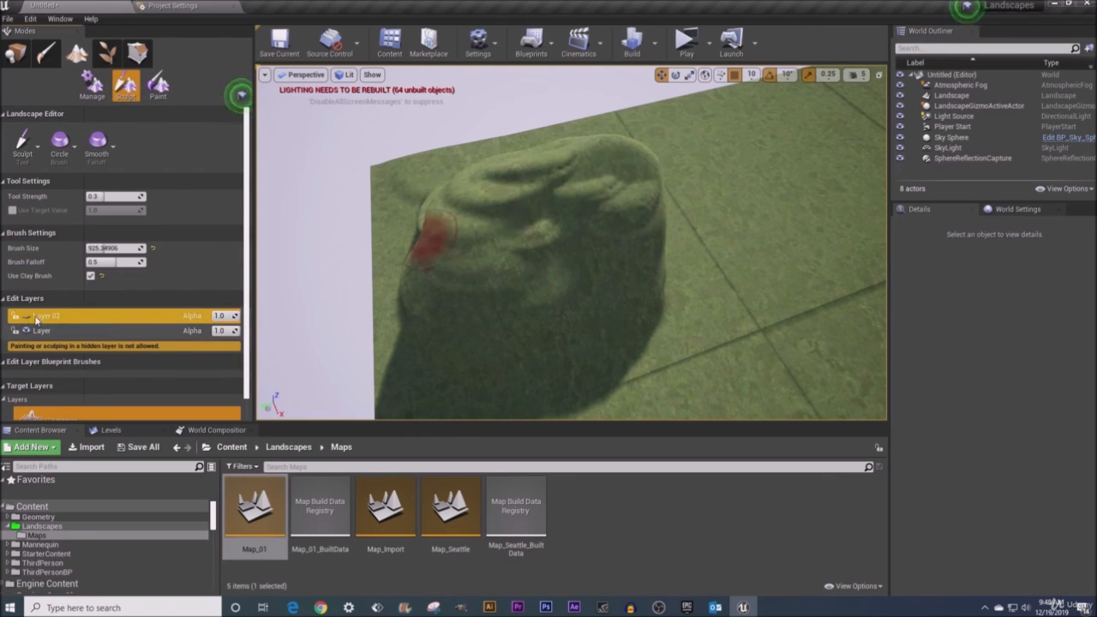
left_click(26, 318)
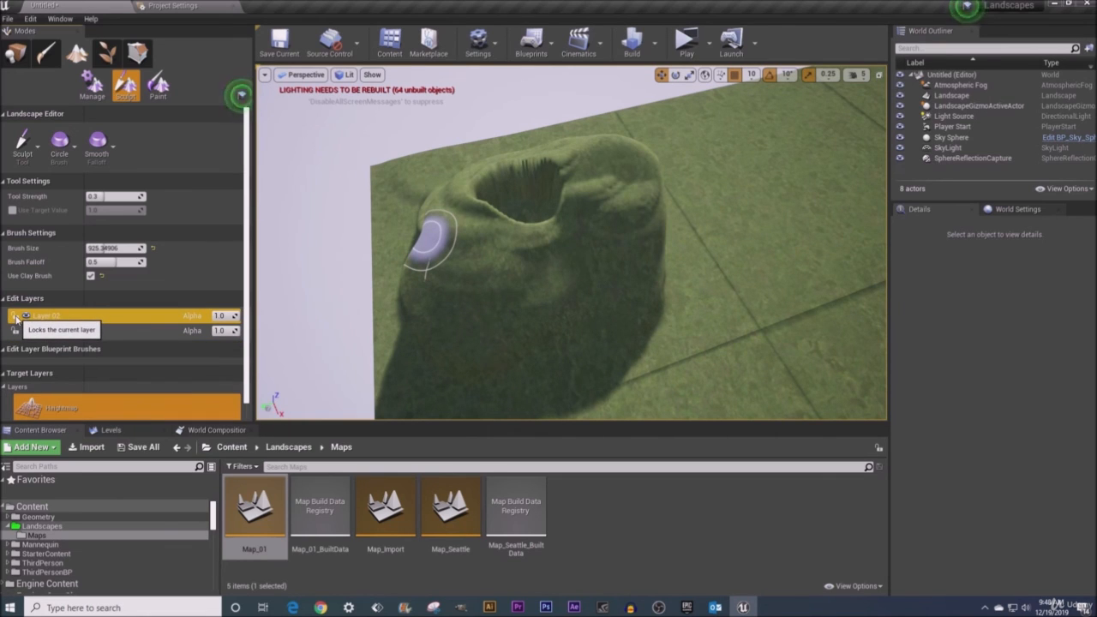
- Lock Layer 02 and unlock it again
left_click(15, 317)
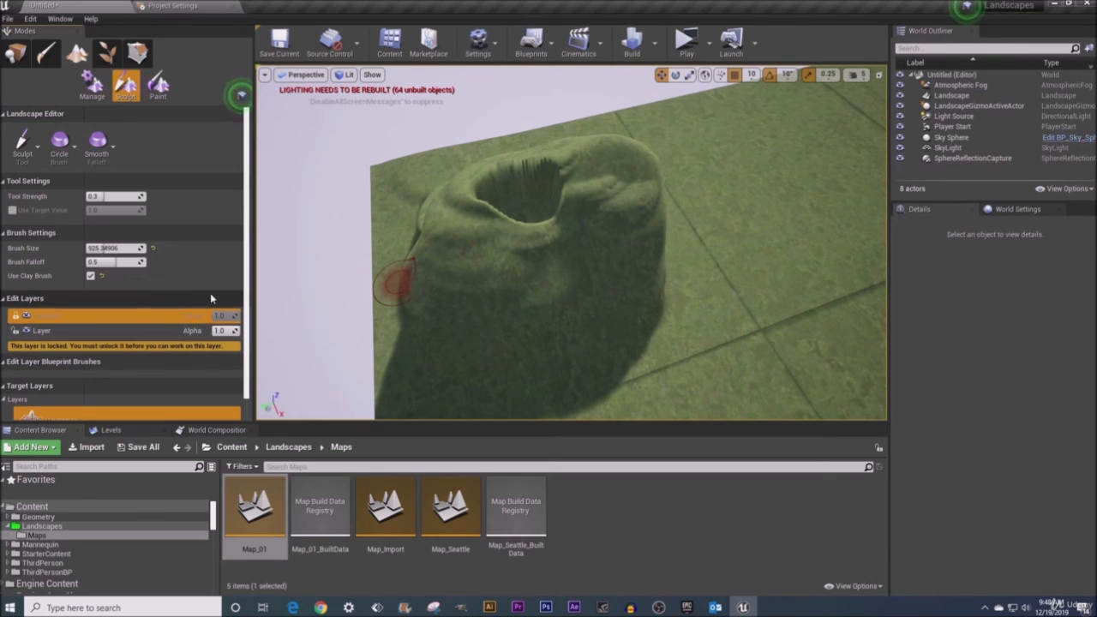
left_click(15, 316)
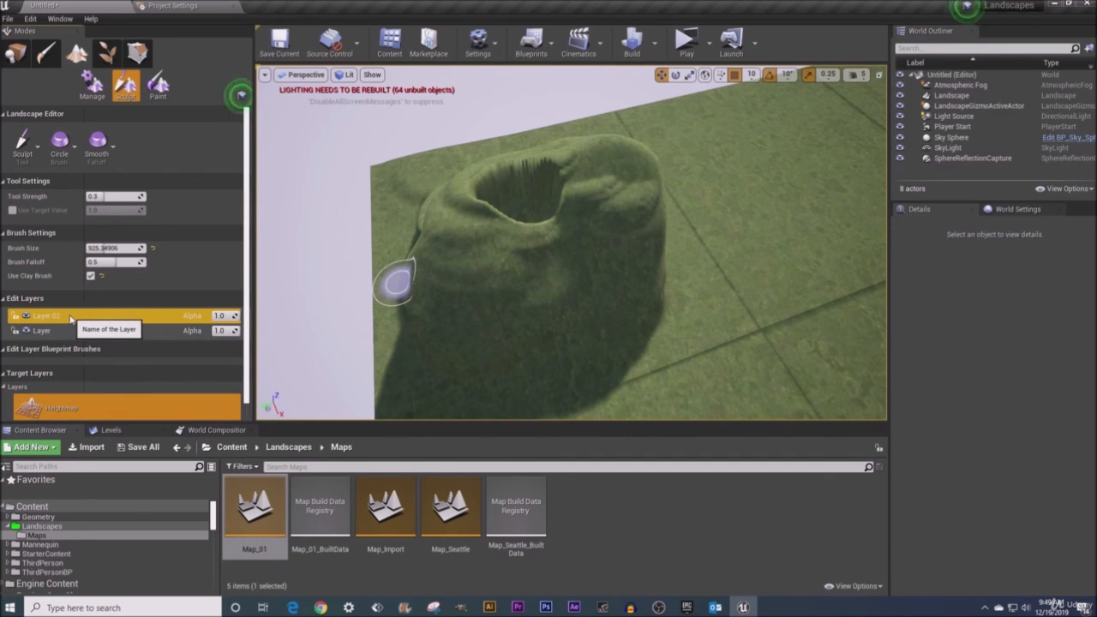
- Clear the sculpt content of Layer 02 and confirm
right_click(71, 319)
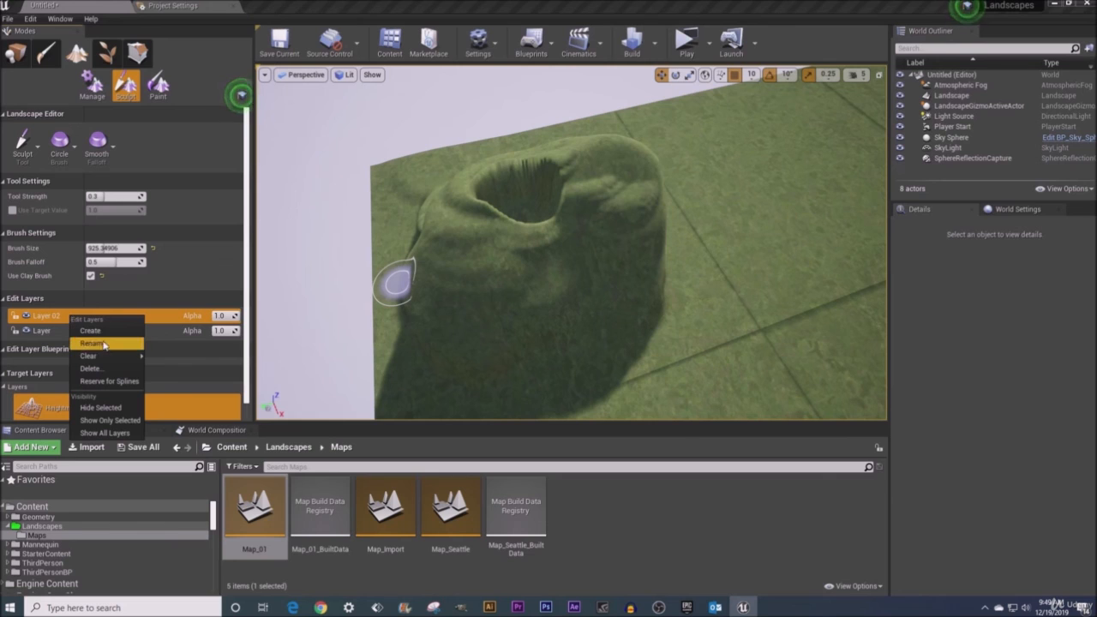
mouse_move(99, 358)
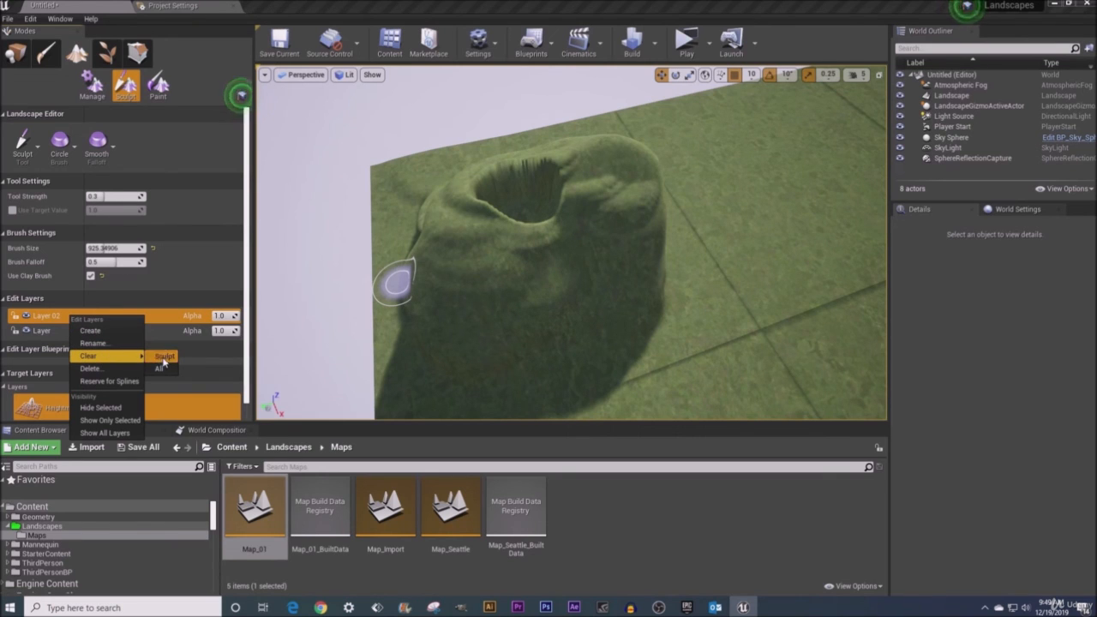
left_click(164, 358)
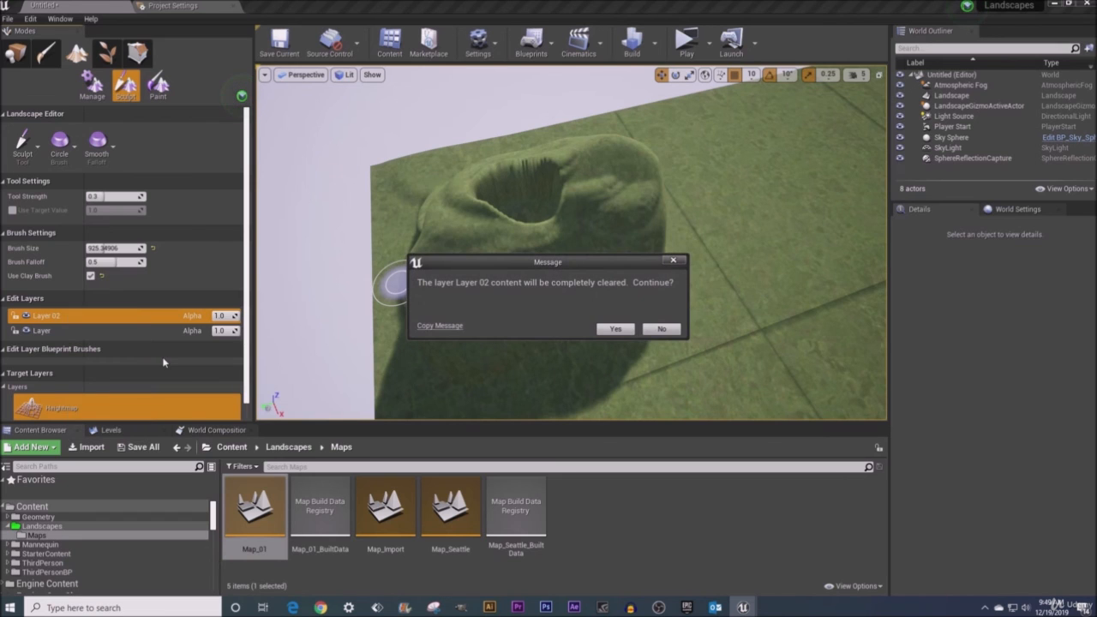
left_click(616, 331)
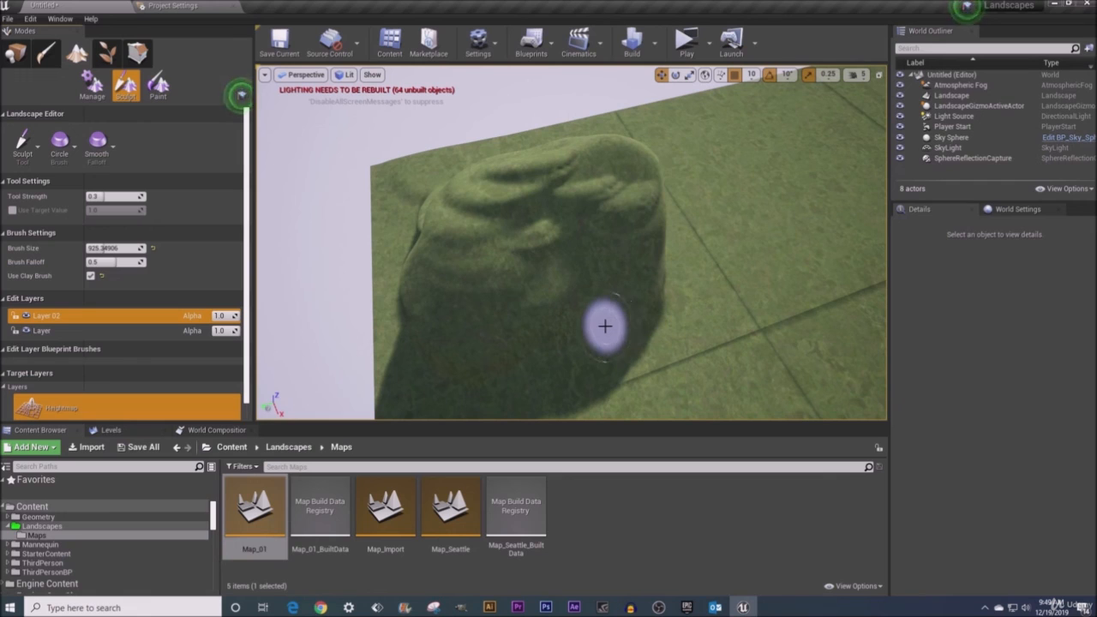
- Delete Layer 02 from the edit layers list and confirm the deletion
right_click(107, 318)
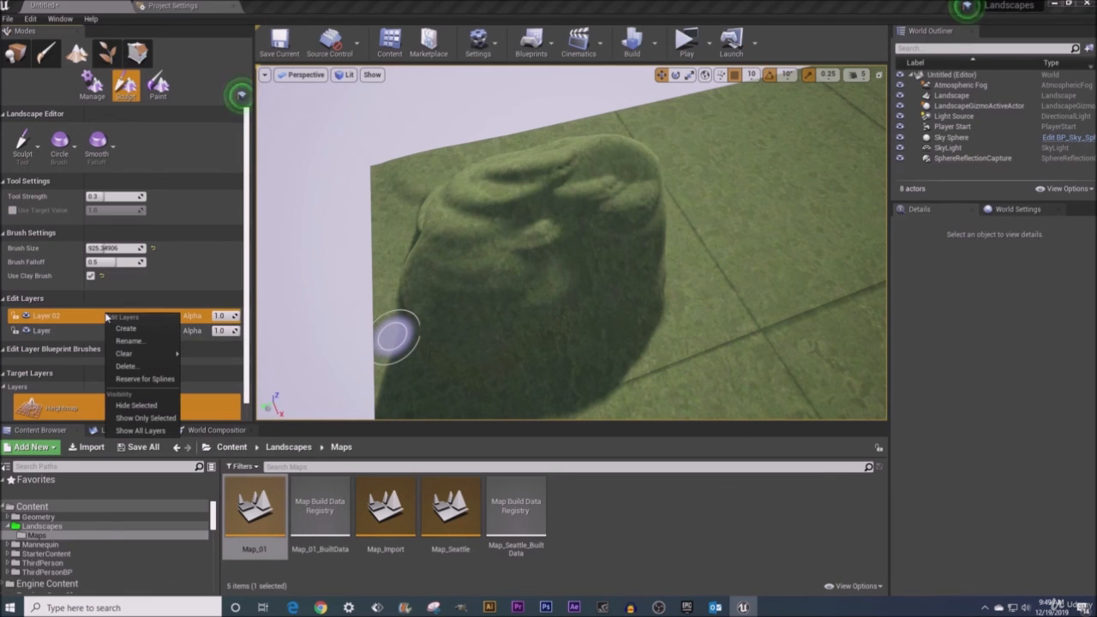
left_click(139, 367)
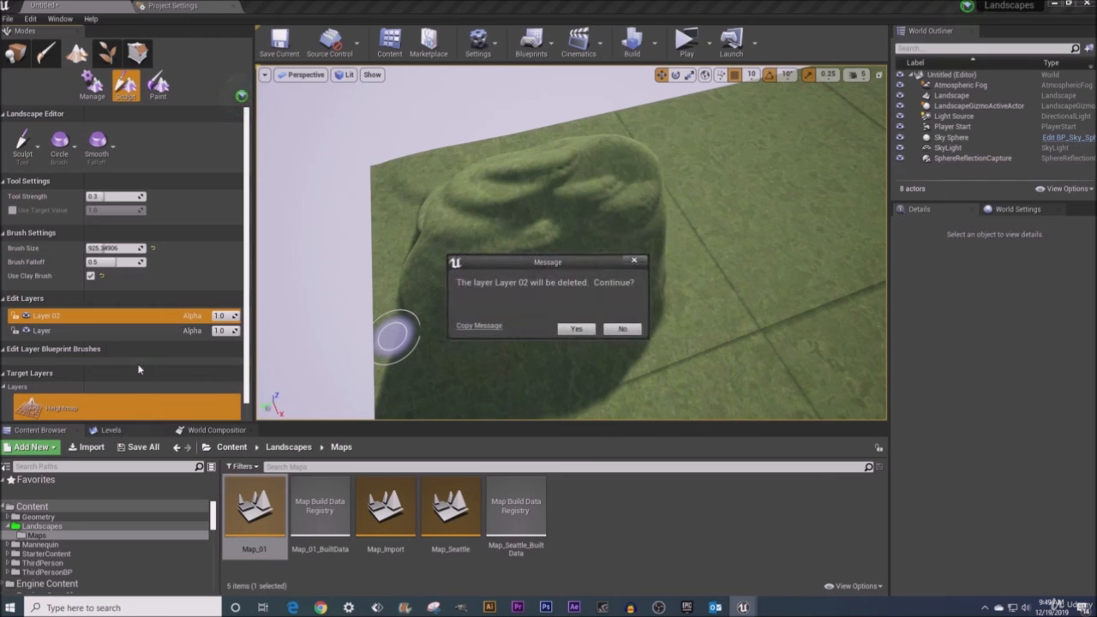
left_click(577, 330)
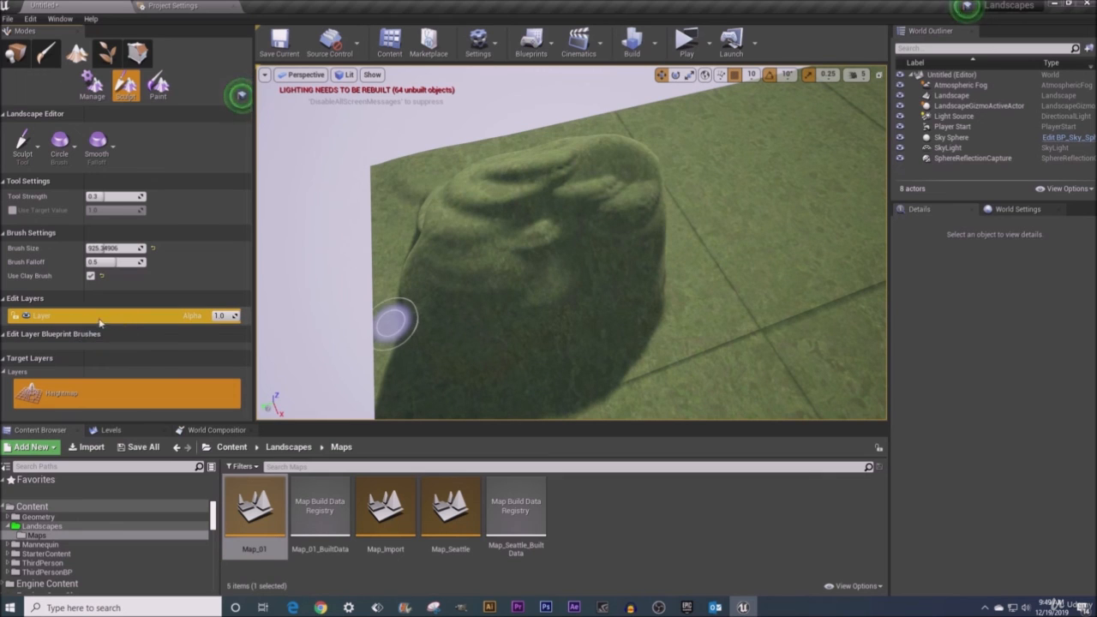
right_click_drag(688, 339, 774, 329)
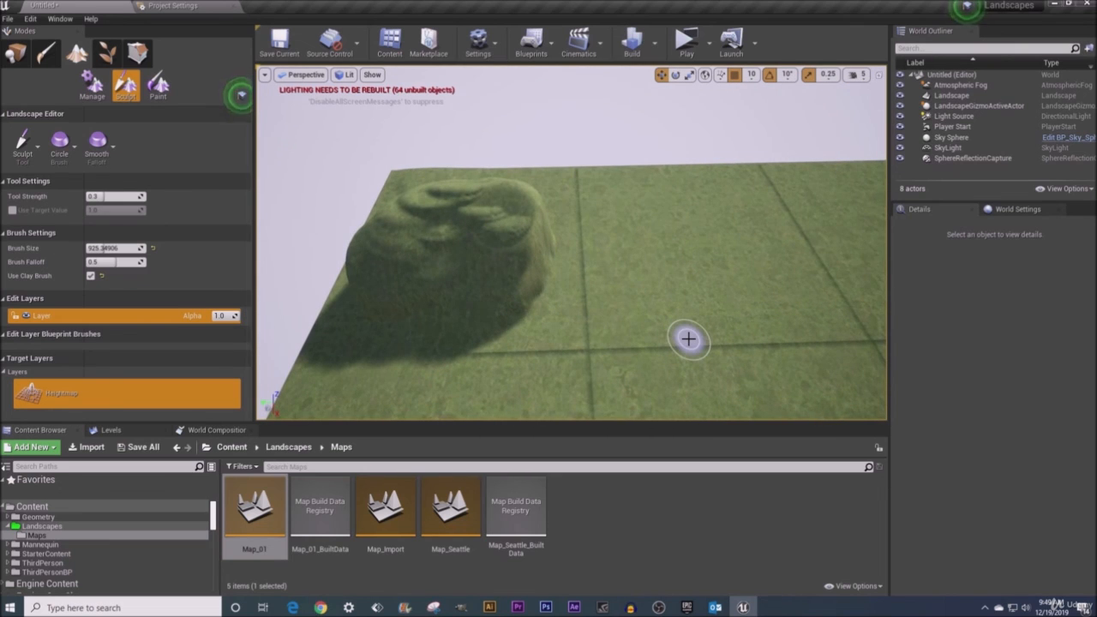